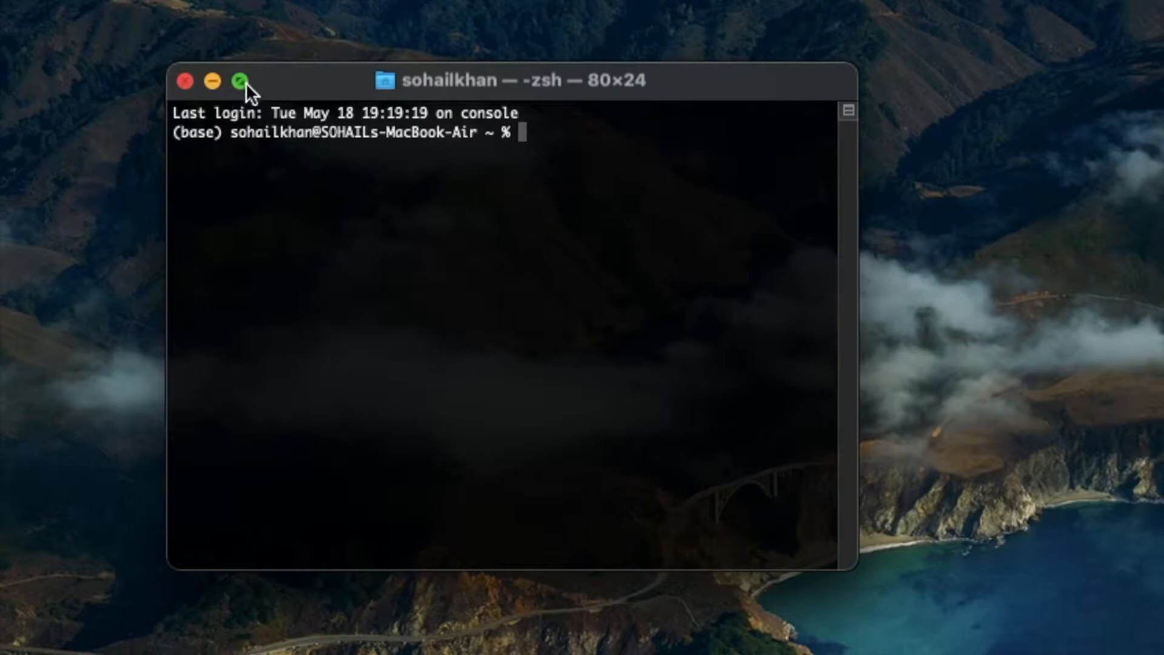
# Check the installed Java version in Terminal with the command java --version
pyautogui.write('java --version')
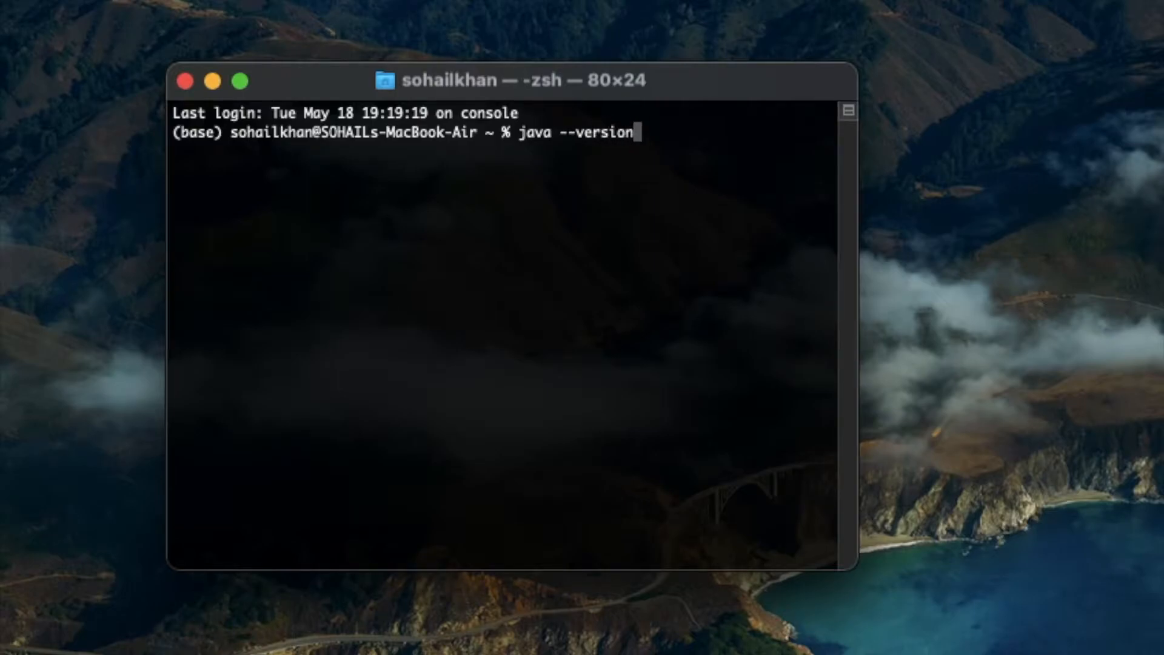
pyautogui.press('Return')
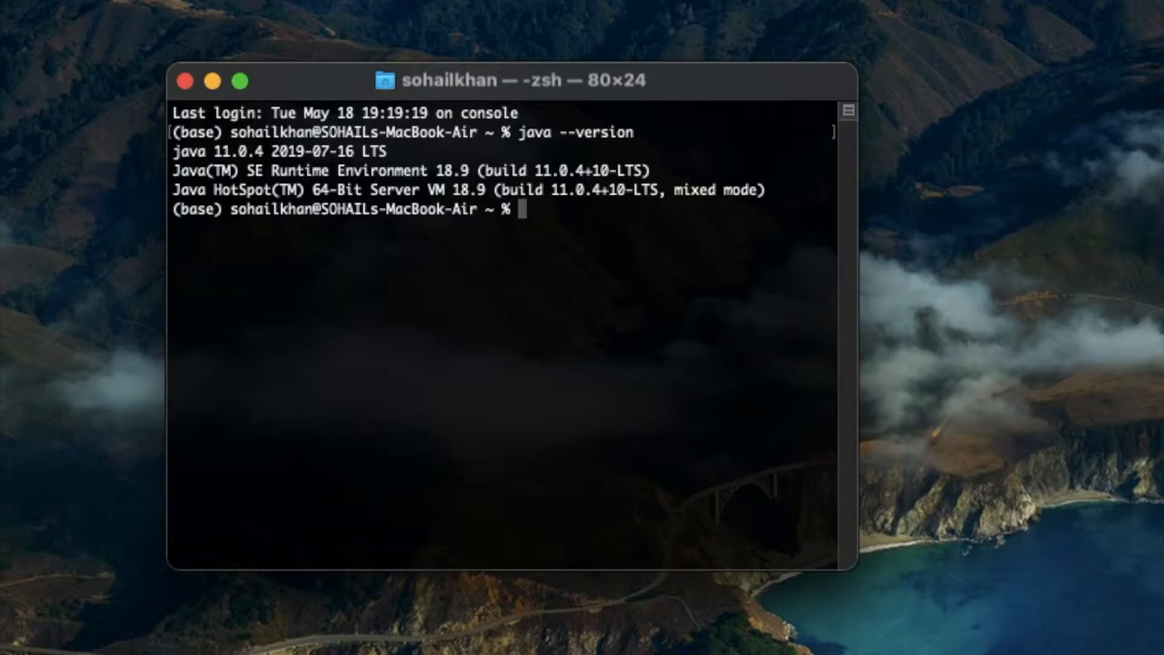
pyautogui.rightClick(175, 154)
pyautogui.click(424, 137)
pyautogui.click(449, 141)
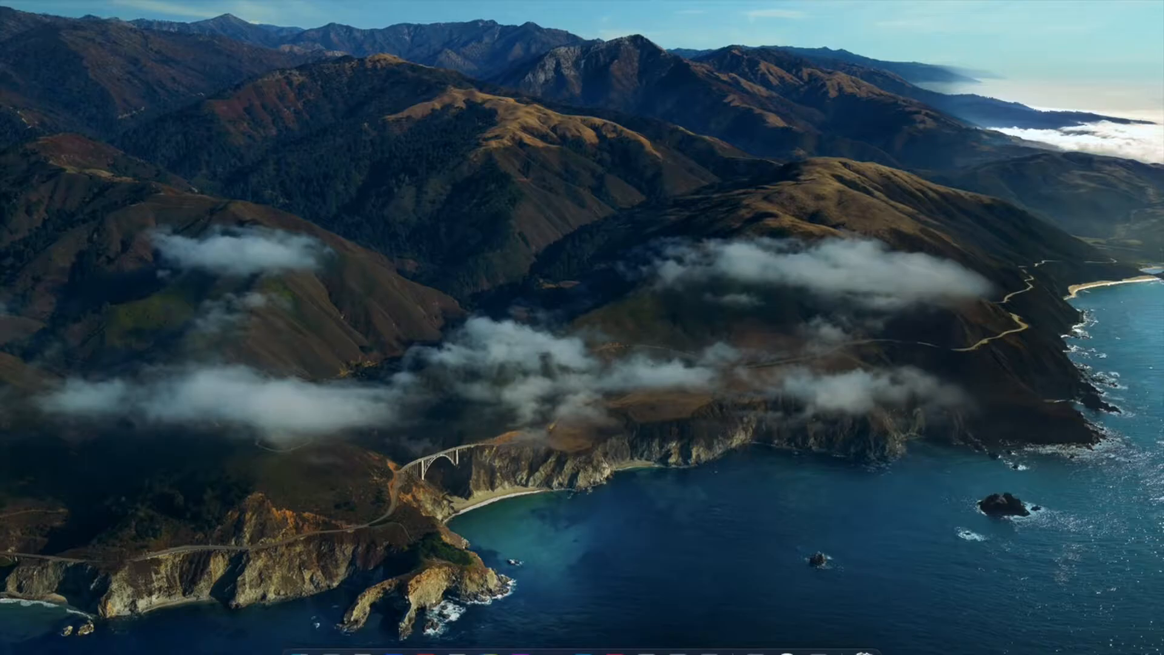
# Switch to Safari, search the web for "eclipse" and make the browser window full screen
pyautogui.click(362, 651)
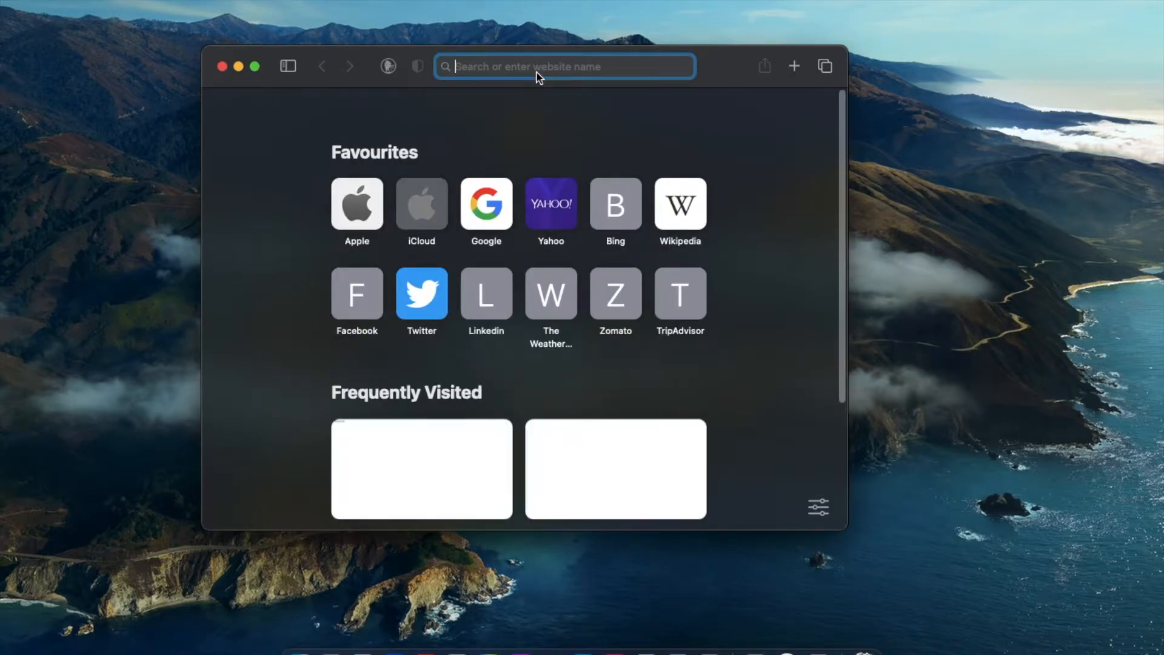
pyautogui.write('ecl')
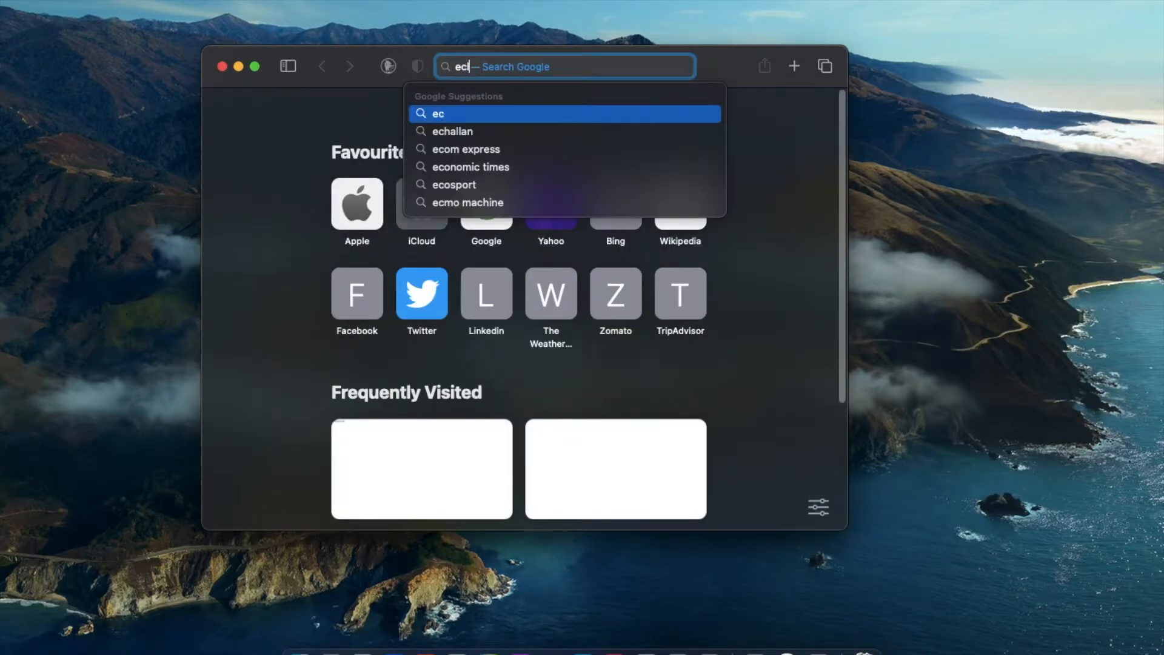
pyautogui.write('ipse')
pyautogui.press('Return')
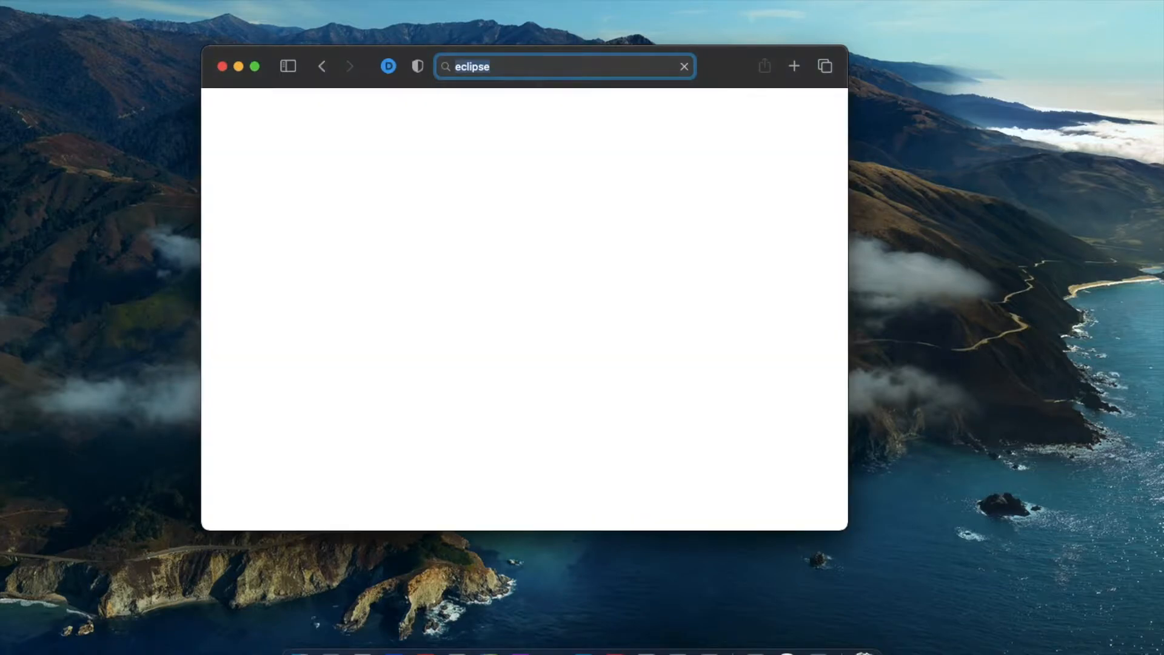
pyautogui.click(255, 66)
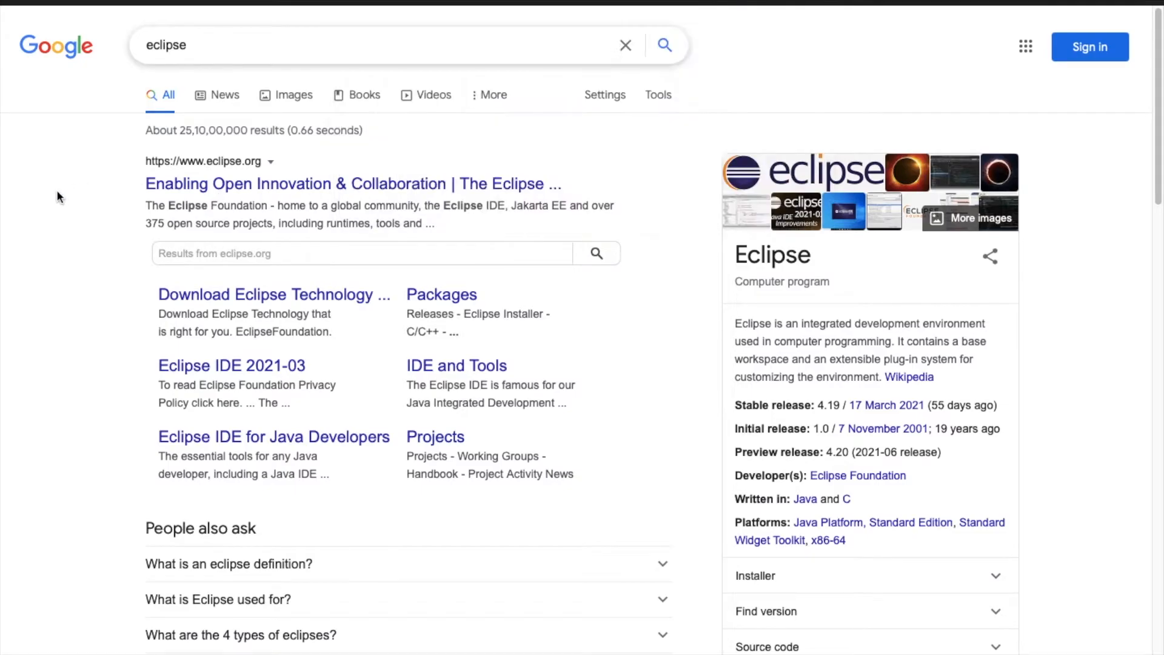
# Download the Eclipse IDE 2021-03 x86_64 installer from the Eclipse Foundation site, allowing downloads from the mirror
pyautogui.click(264, 185)
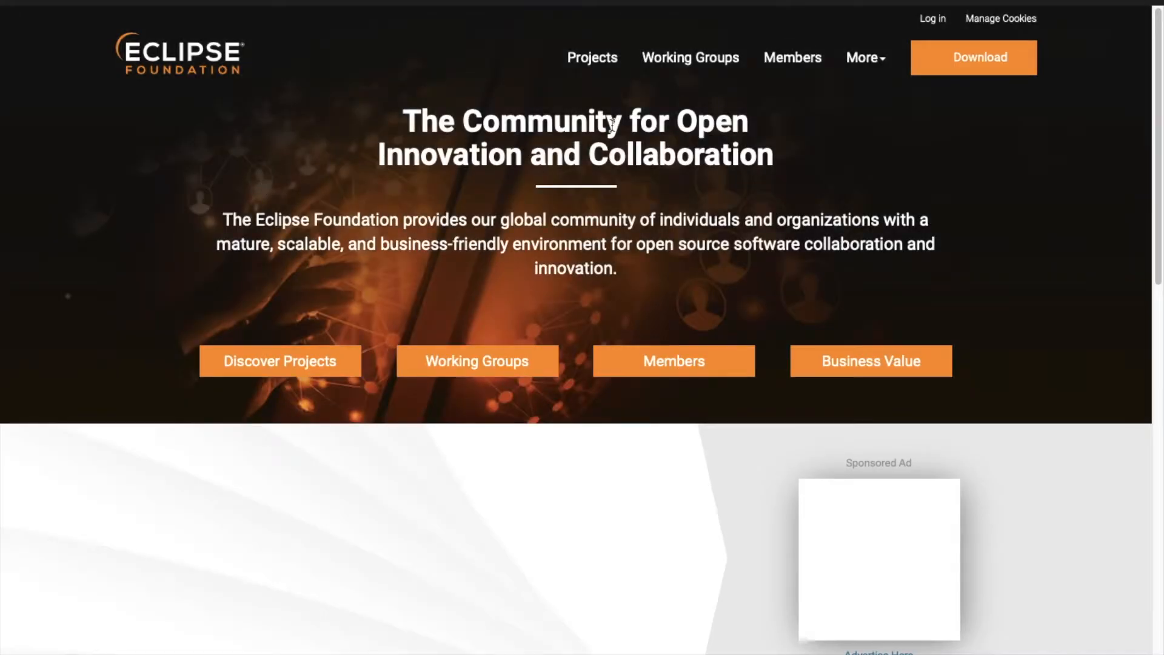
pyautogui.click(969, 65)
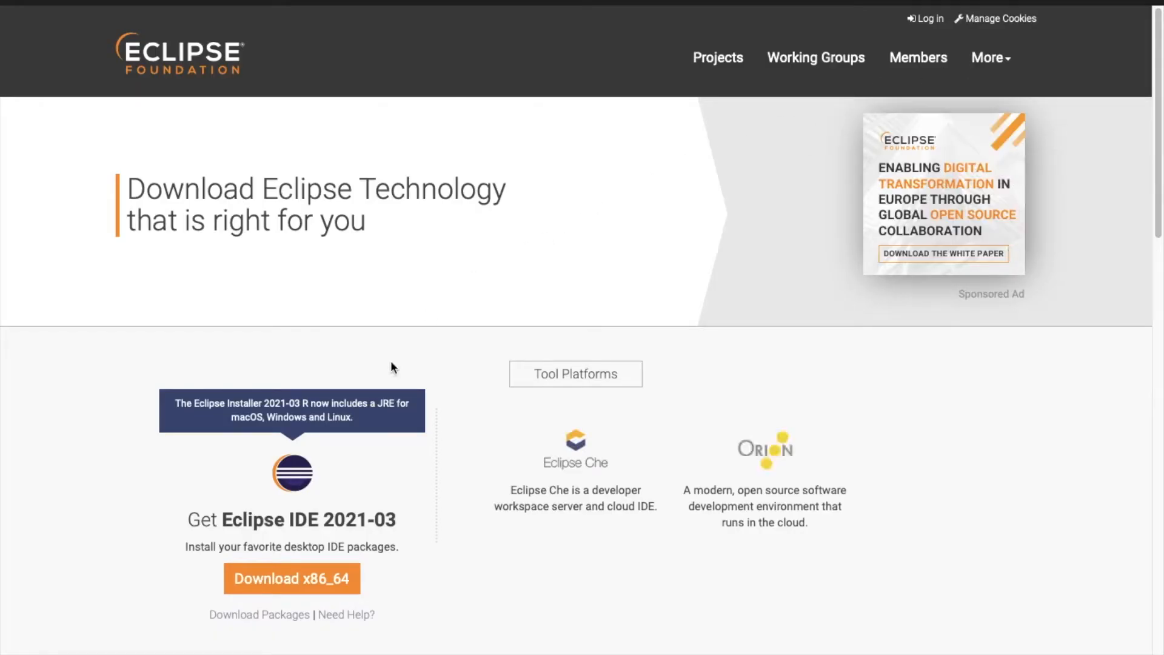
pyautogui.scroll(-2, 391, 367)
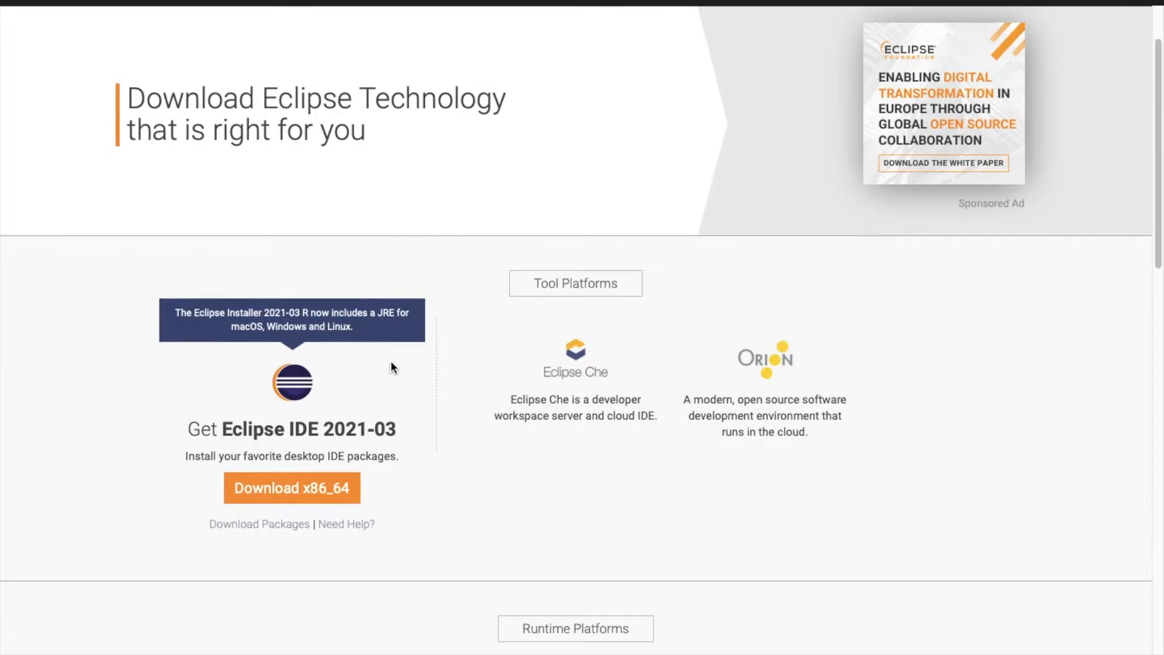
pyautogui.click(312, 490)
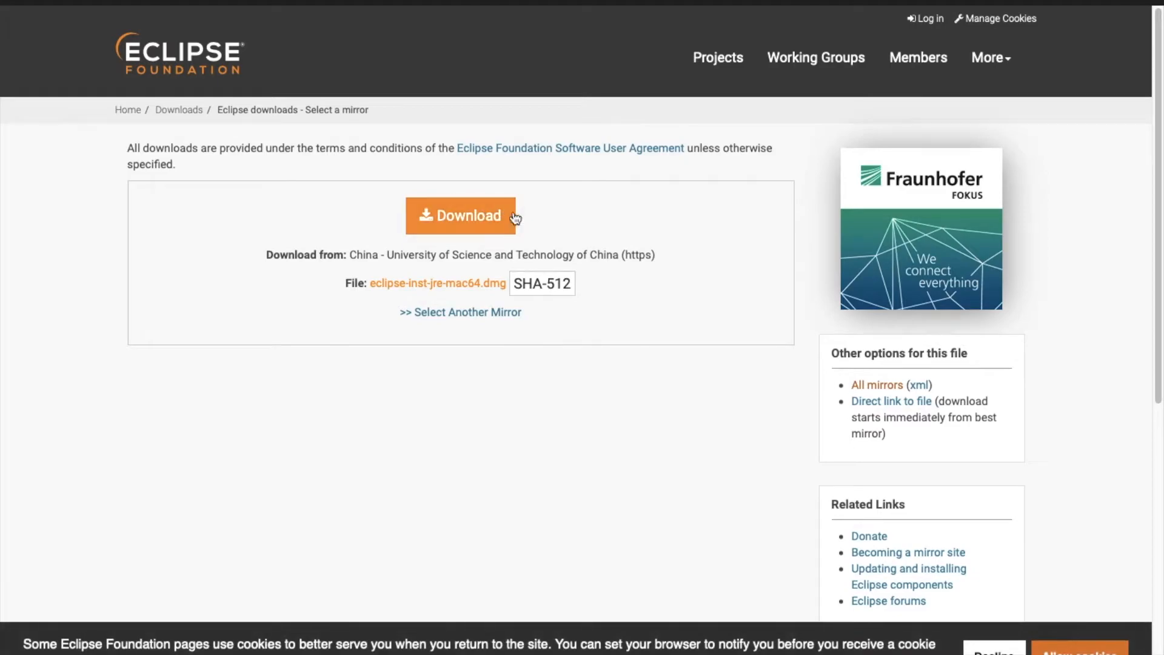
pyautogui.click(480, 219)
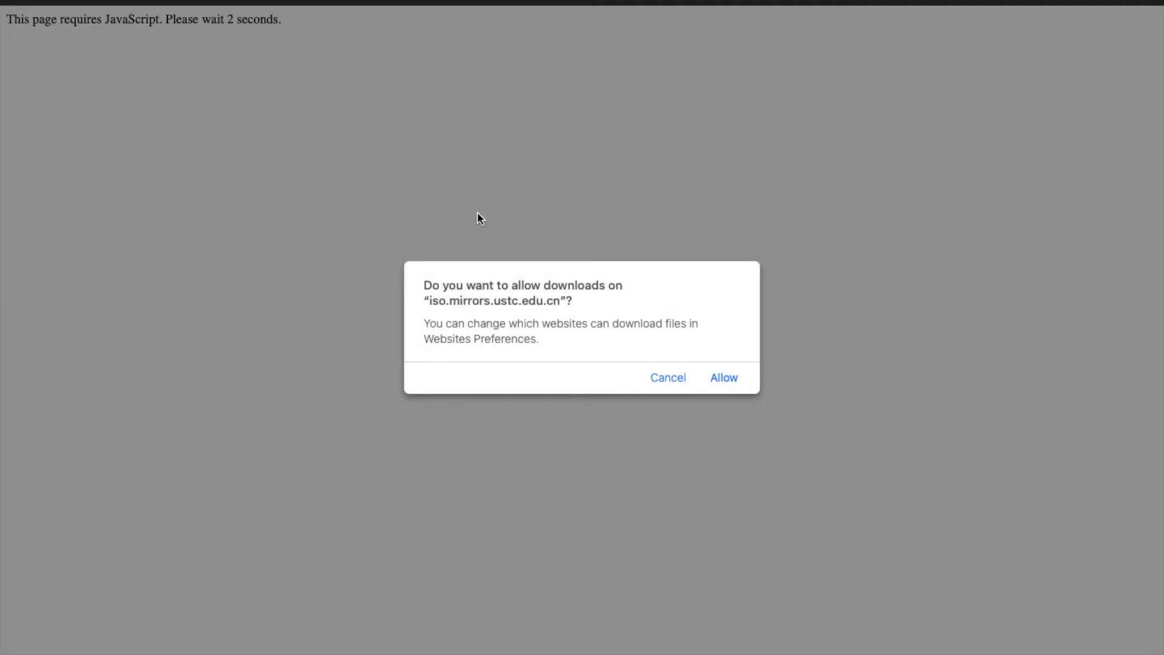
pyautogui.click(725, 378)
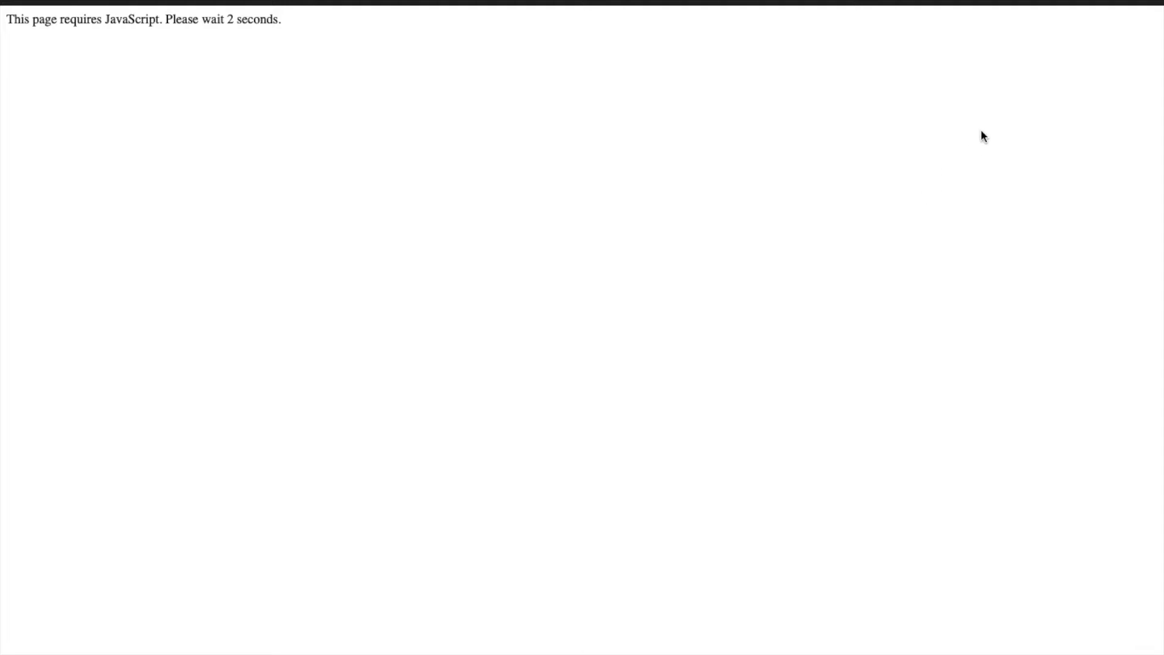
# Open the downloaded eclipse-inst-jre-mac64.dmg disk image and close the browser window
pyautogui.click(1051, 1)
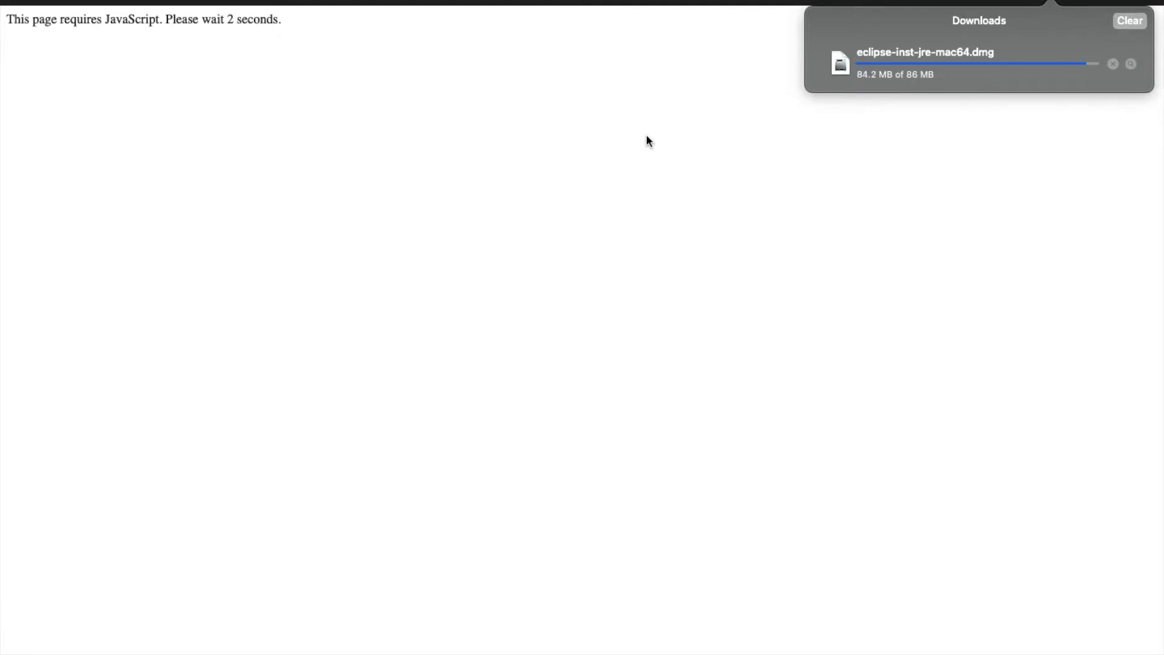
pyautogui.click(866, 70)
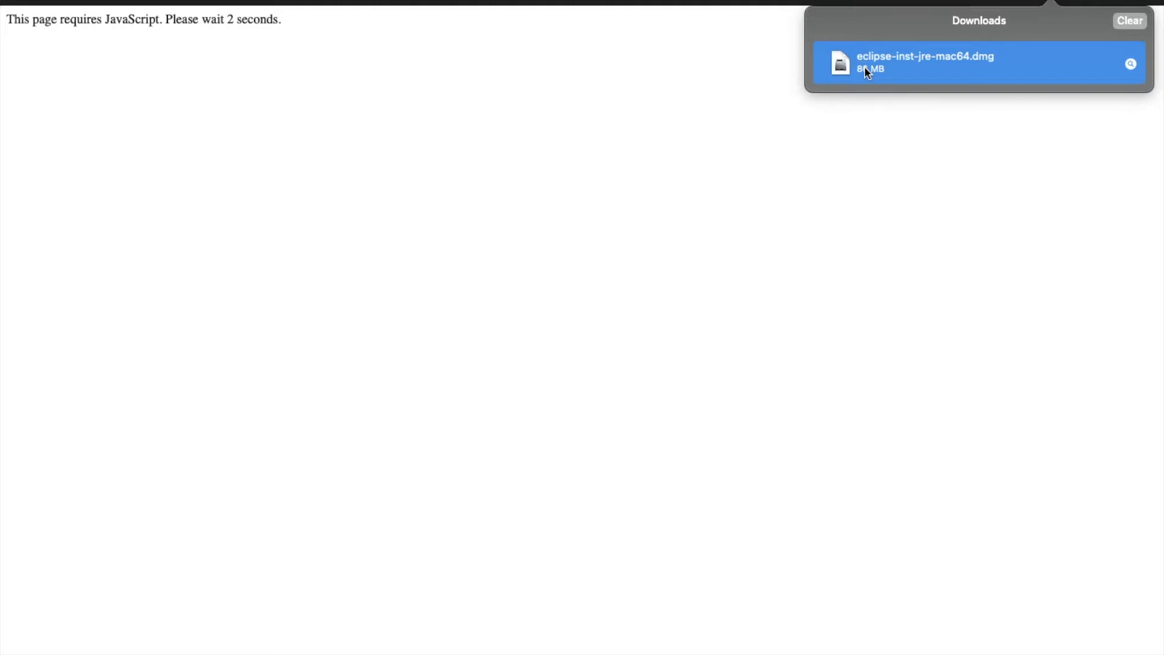
pyautogui.doubleClick(865, 70)
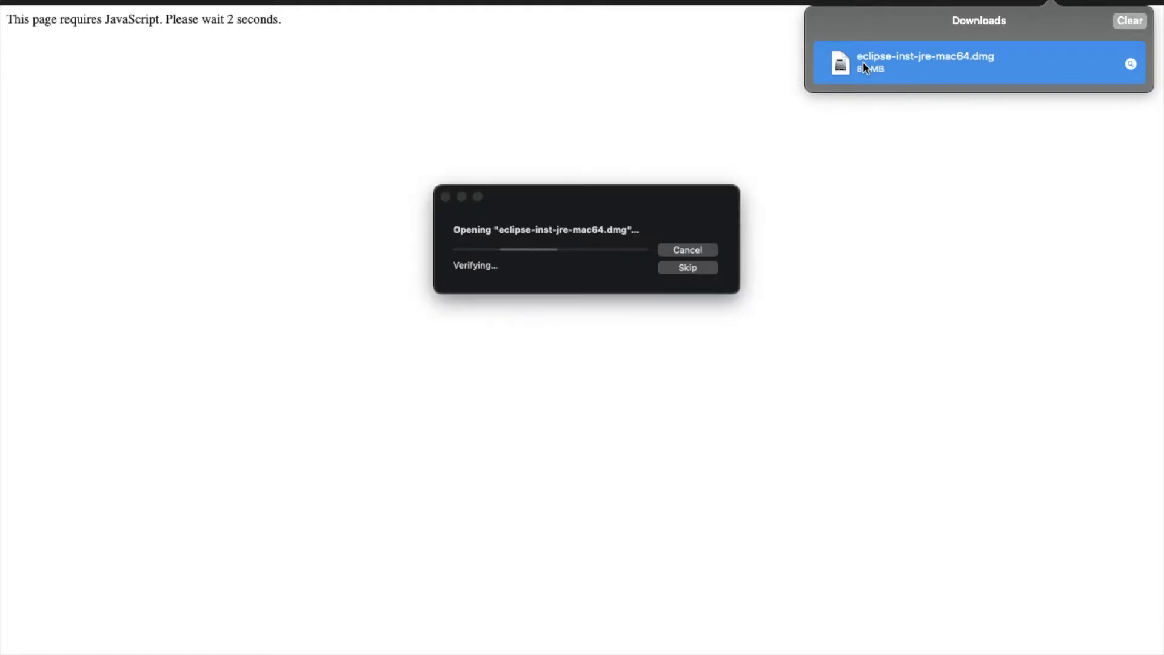
pyautogui.moveTo(22, 2)
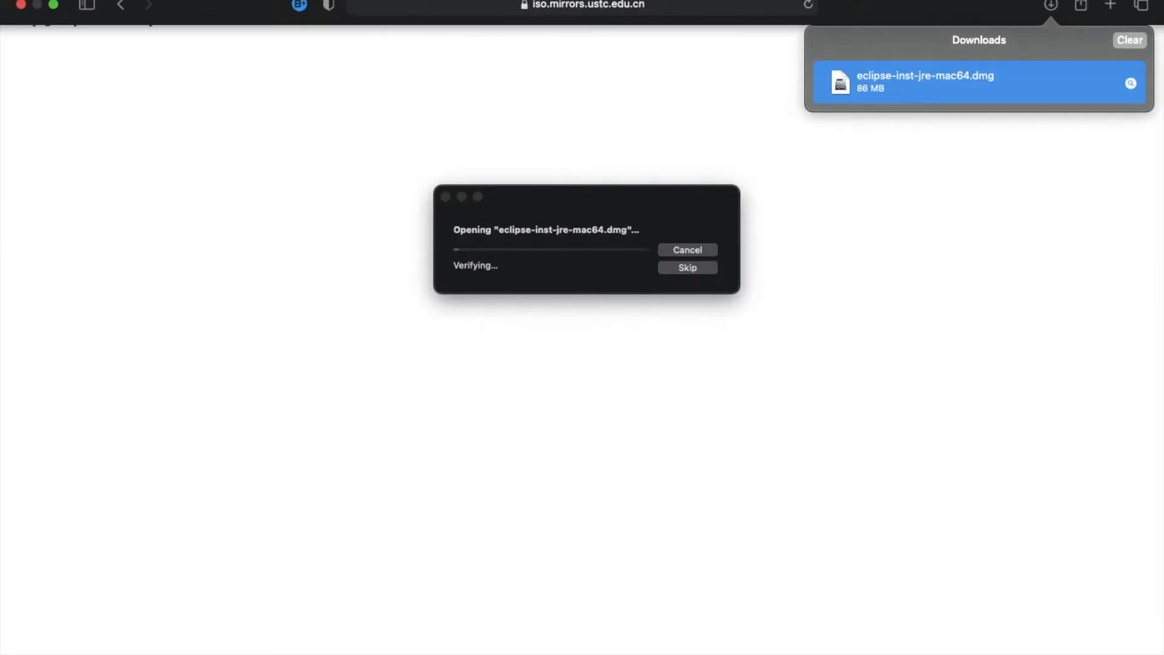
pyautogui.click(21, 6)
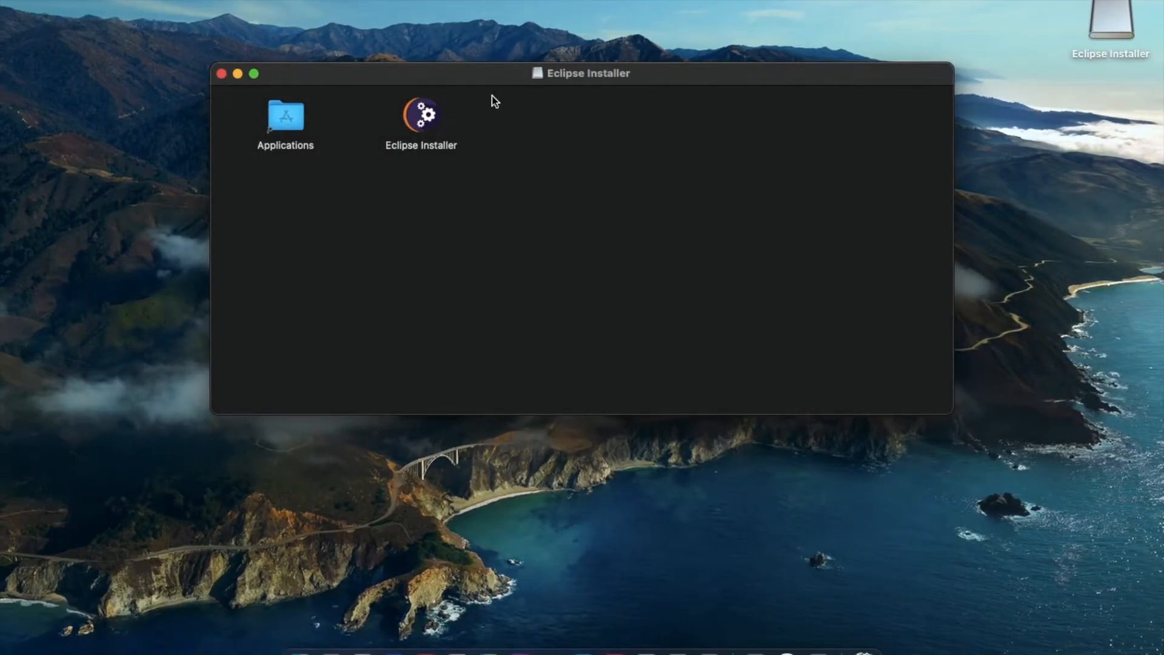
# Copy Eclipse Installer from the disk image into the Applications folder
pyautogui.moveTo(423, 118); pyautogui.dragTo(295, 120)
pyautogui.scroll(-5, 338, 162)
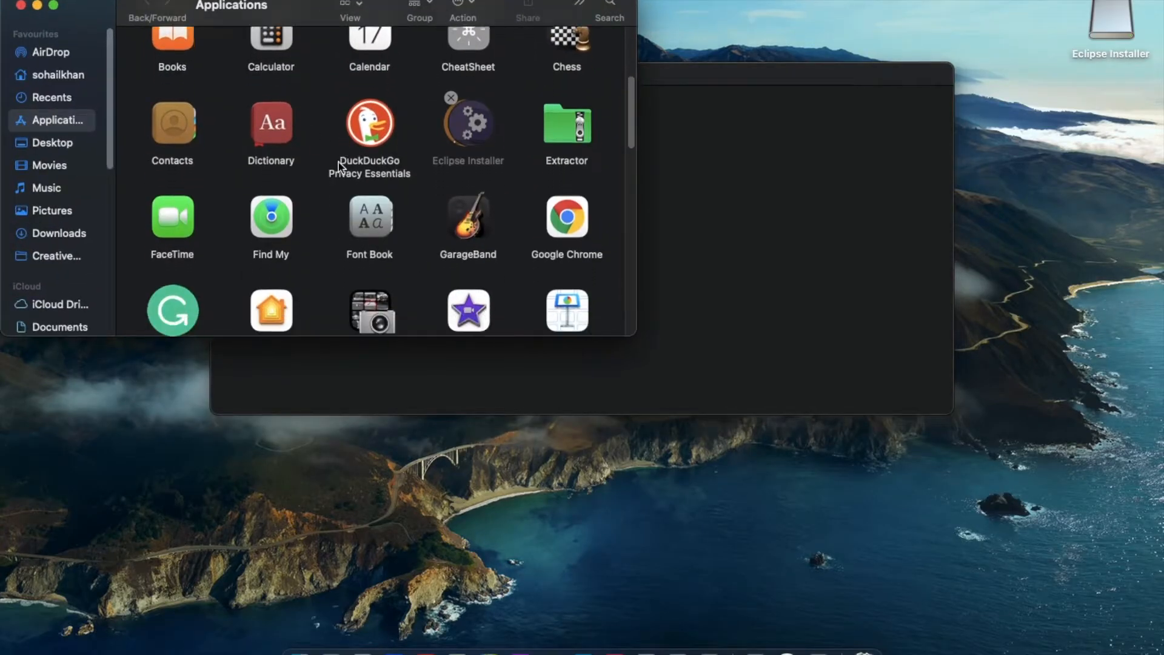
pyautogui.scroll(5, 338, 162)
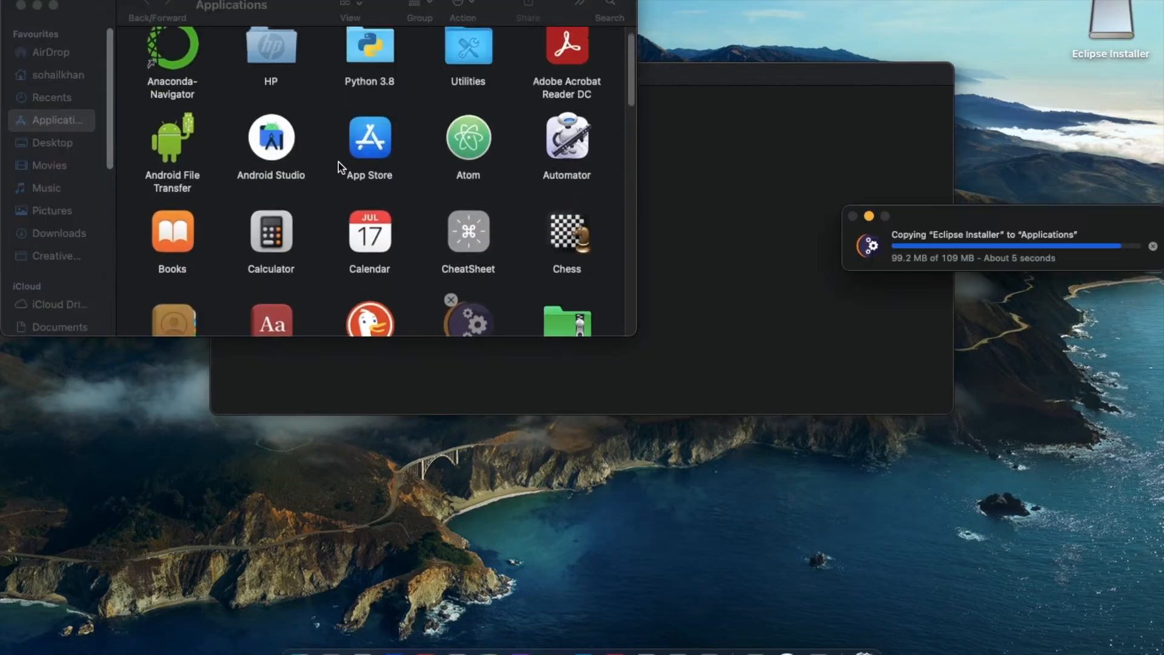
pyautogui.click(764, 164)
pyautogui.click(764, 164)
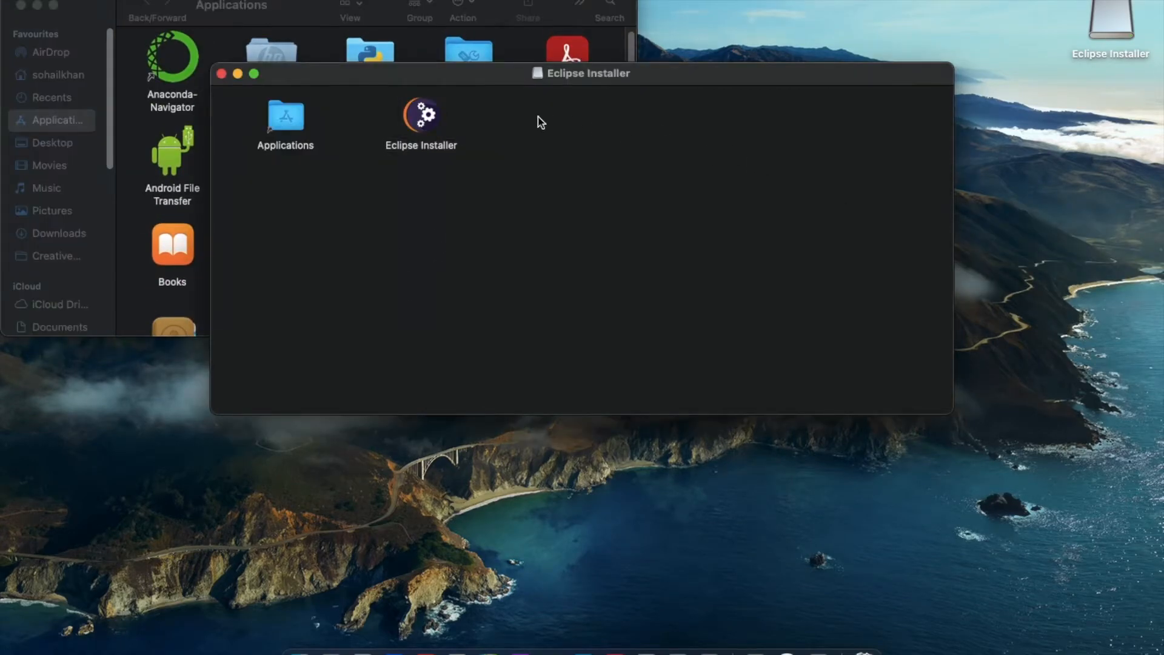
# Run Eclipse Installer from the disk image, approve opening it, and close the disk image window
pyautogui.doubleClick(421, 117)
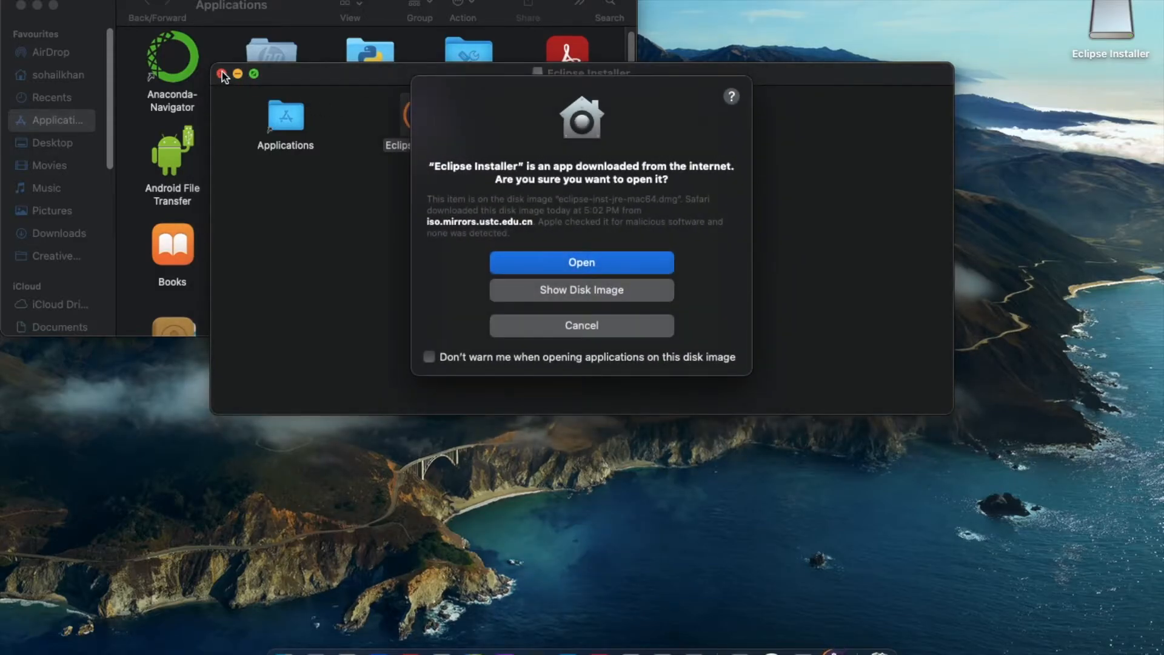
pyautogui.click(597, 260)
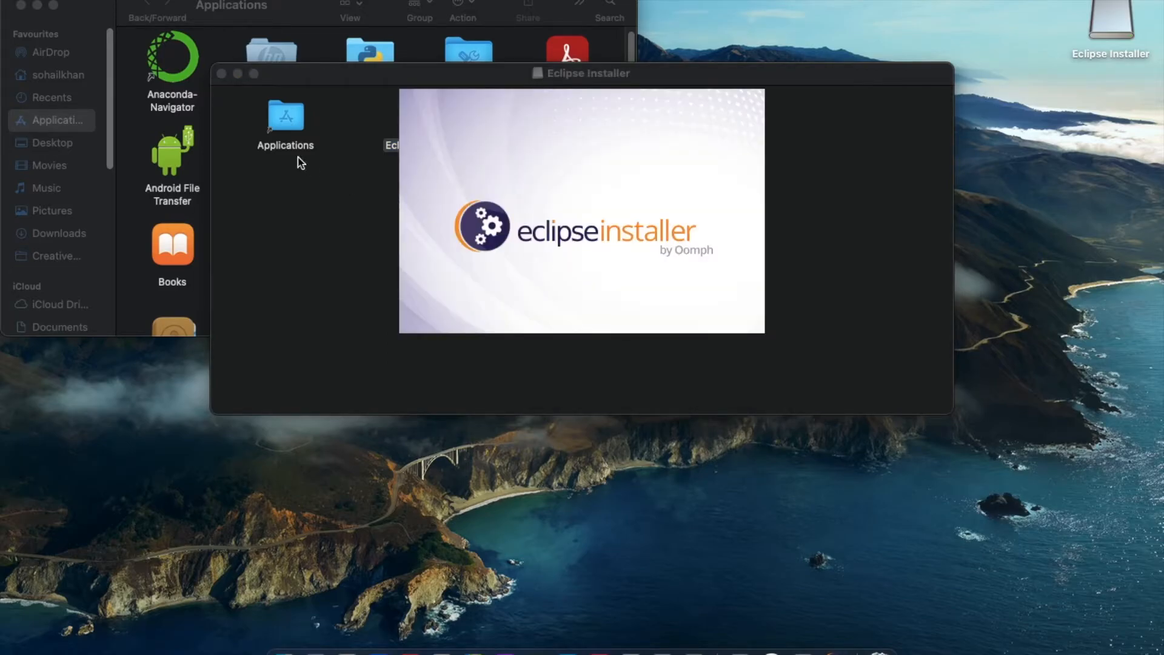
pyautogui.click(221, 74)
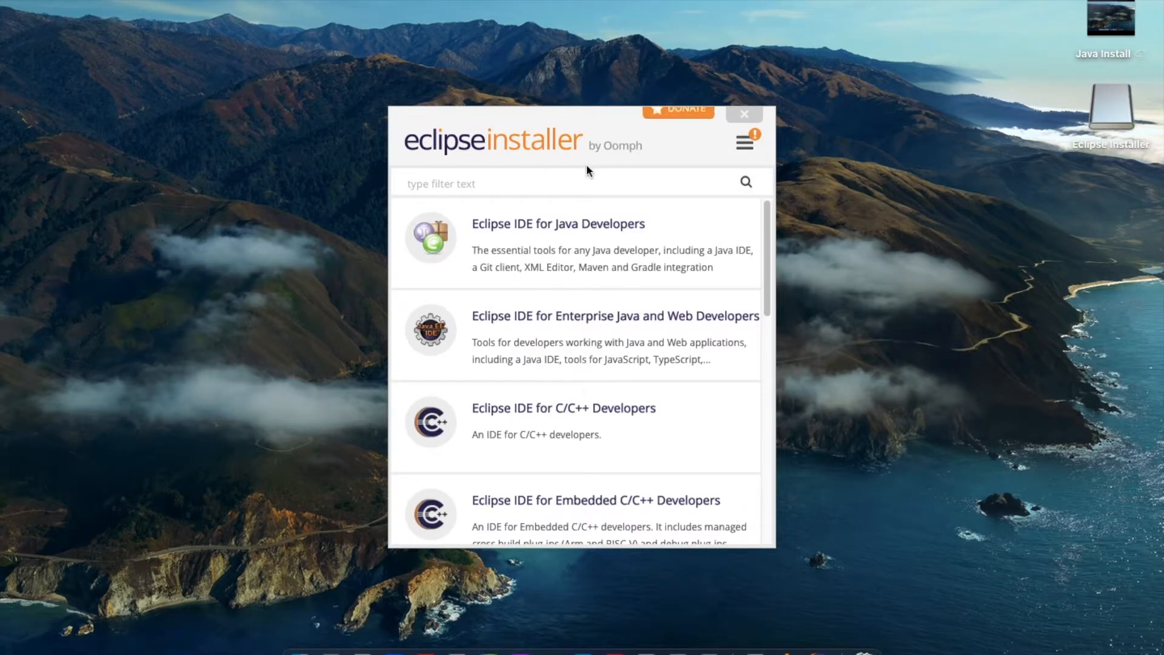
# Install Eclipse IDE for Java Developers in the suggested folder and launch it with the default eclipse-workspace directory
pyautogui.click(545, 228)
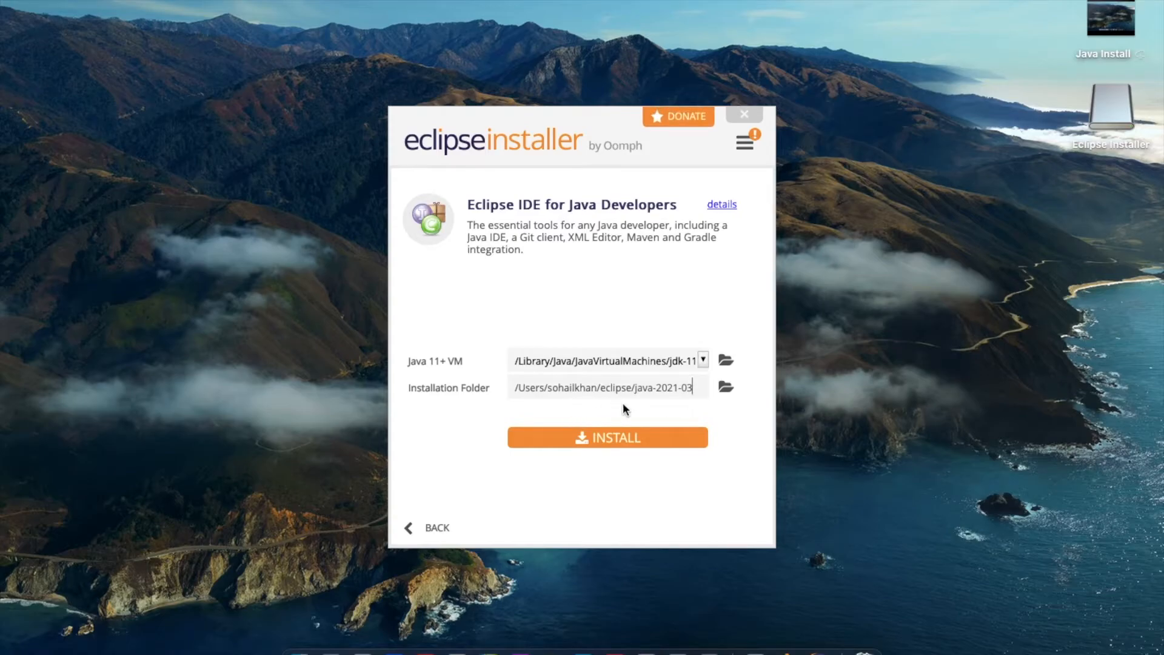
pyautogui.click(639, 444)
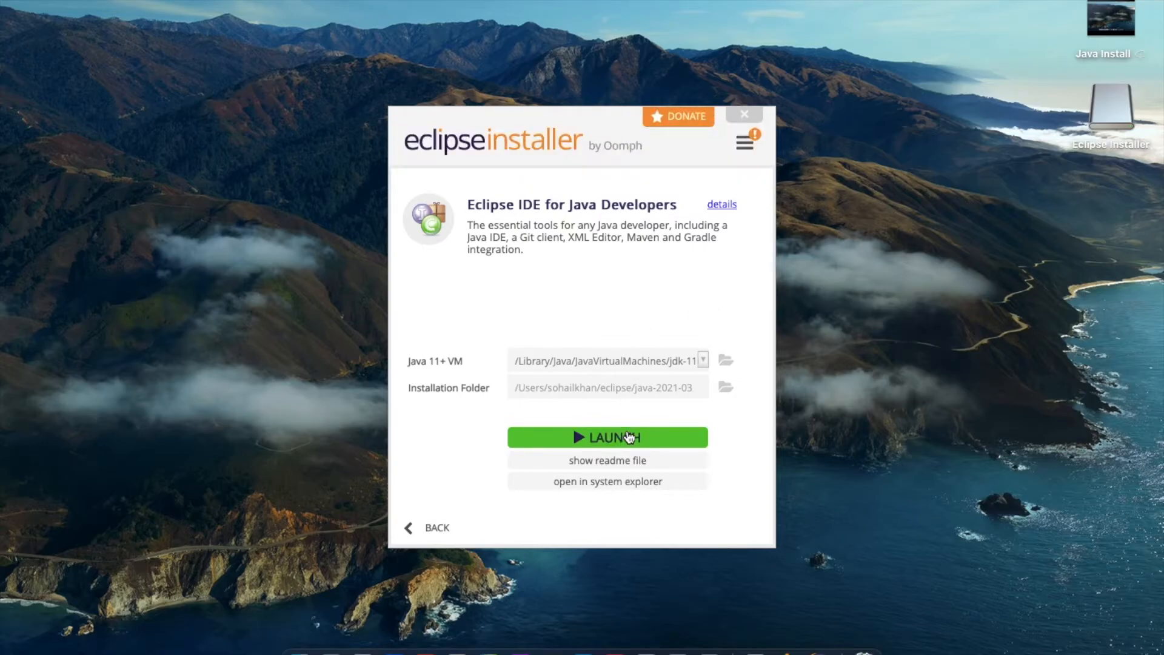
pyautogui.click(627, 432)
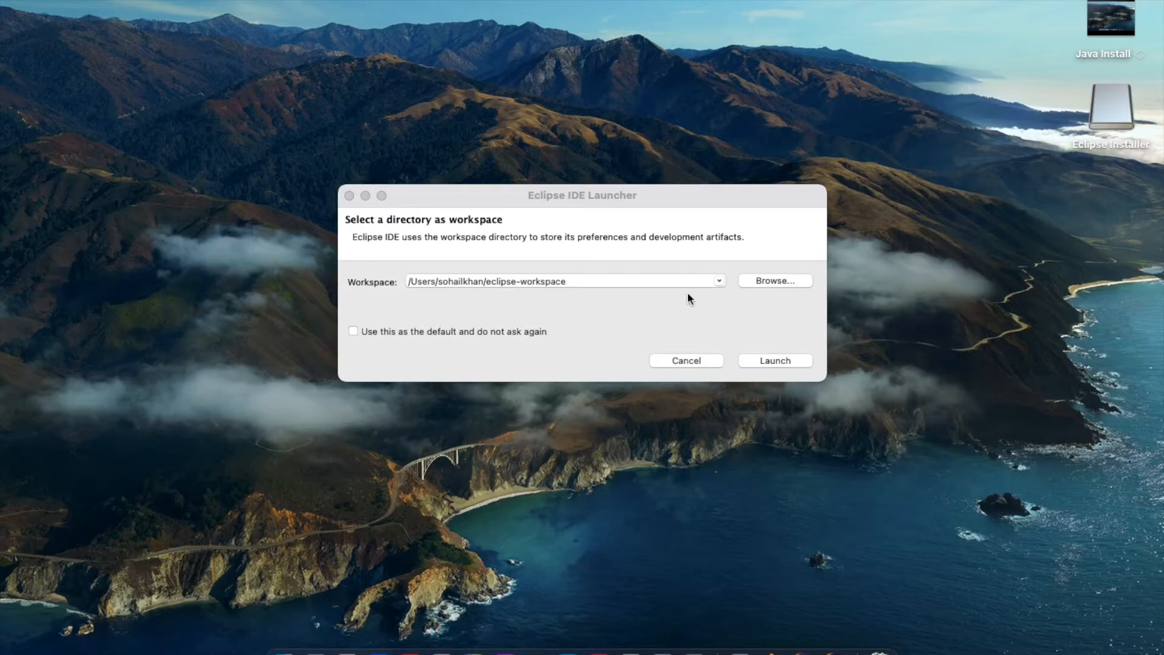
pyautogui.click(768, 361)
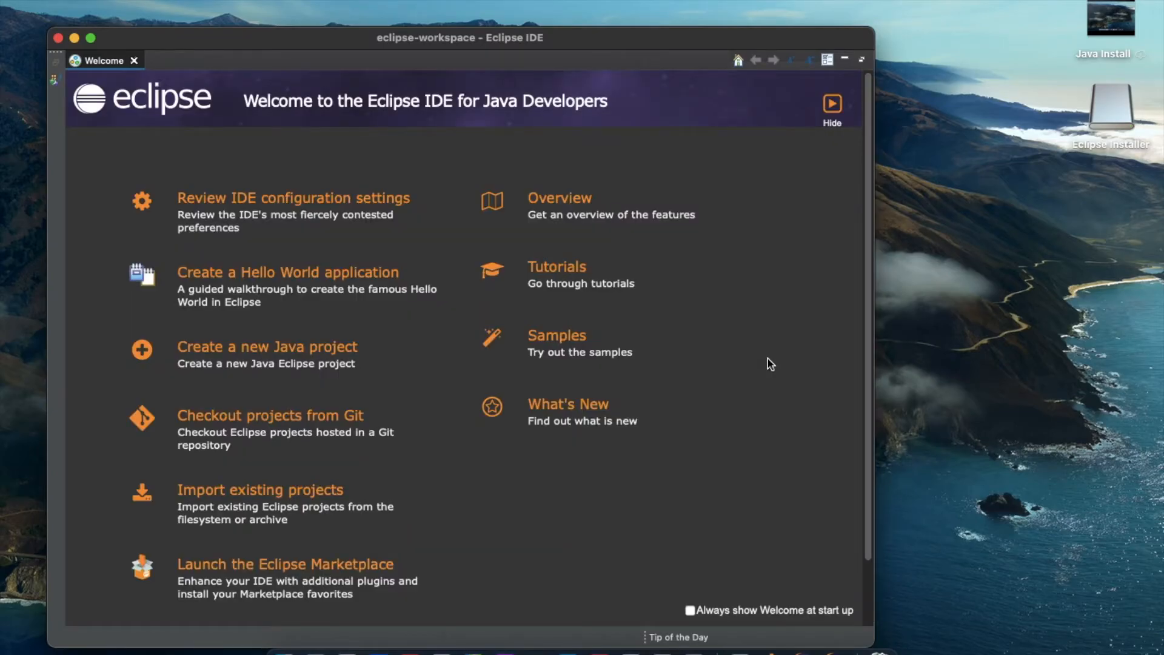
# Make the Eclipse window full screen and close the Welcome and Donate pages
pyautogui.click(91, 38)
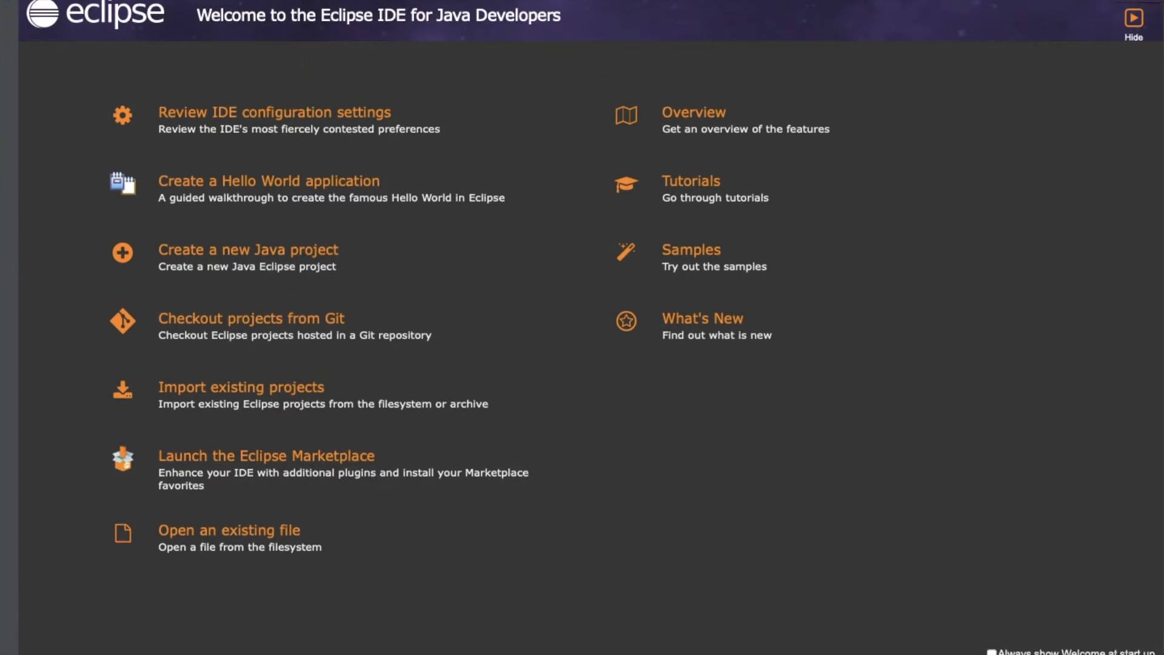
pyautogui.click(1133, 1)
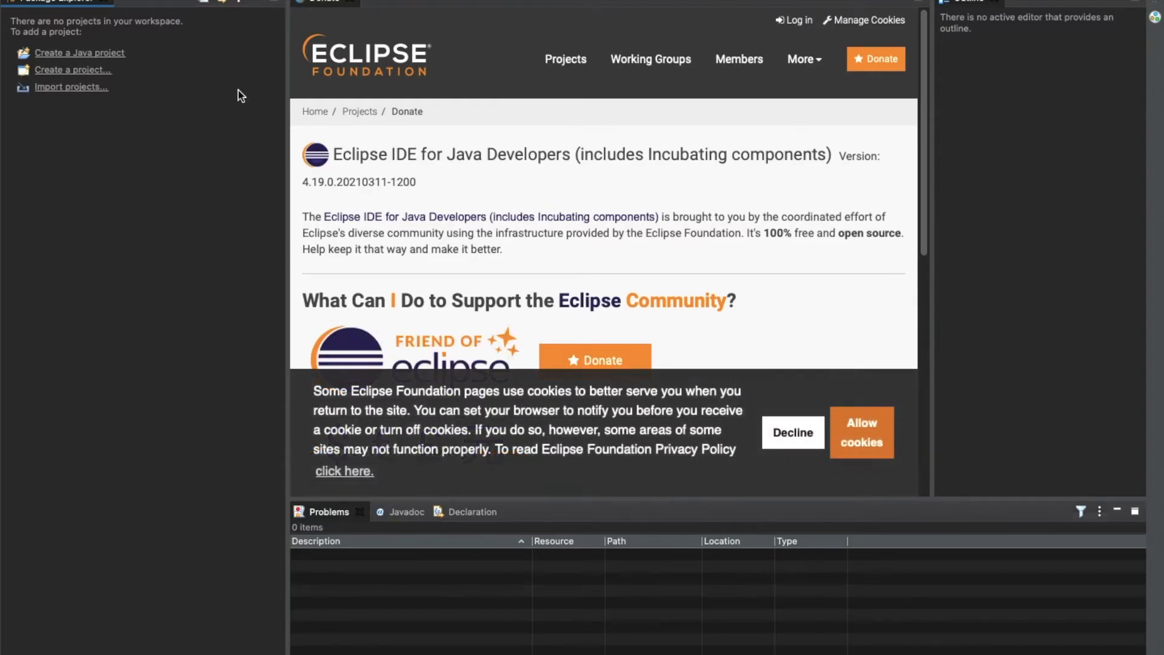
pyautogui.click(350, 3)
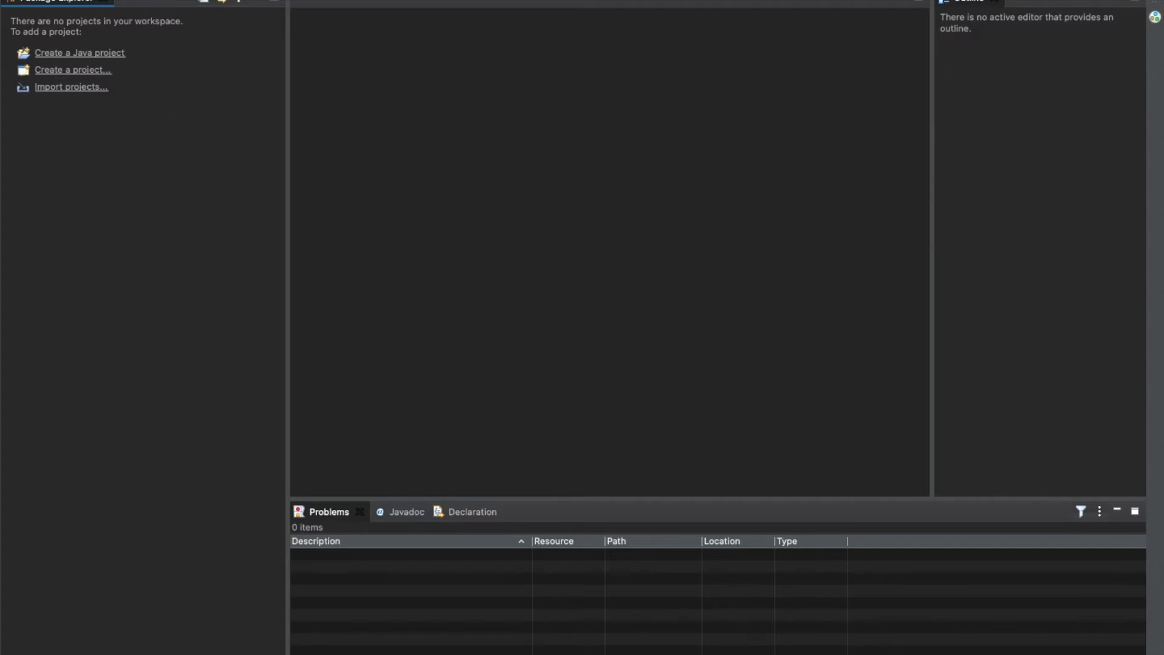
# Create a Java project named test with the default location and JavaSE-11, without creating a module-info.java file
pyautogui.click(104, 0)
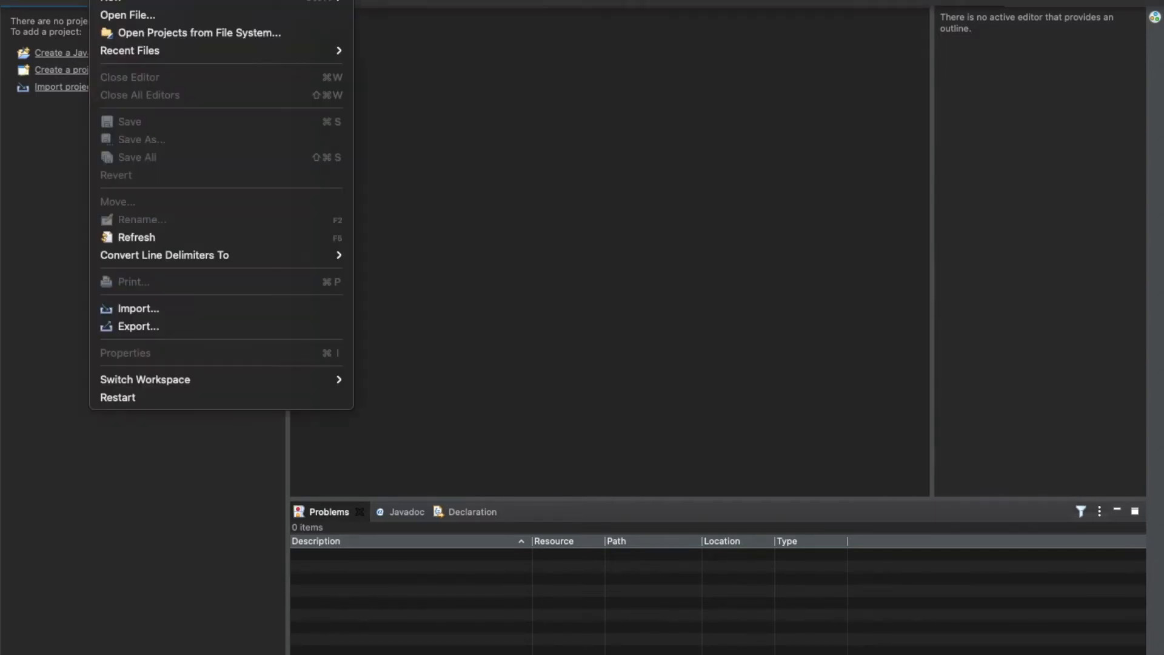
pyautogui.moveTo(133, 2)
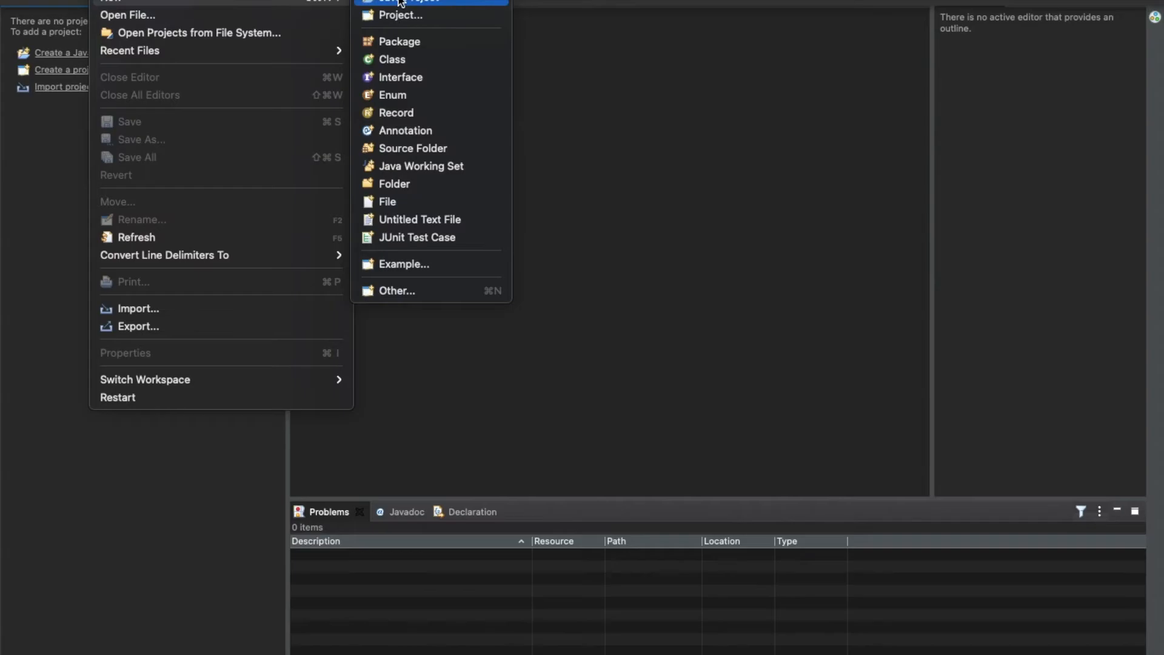
pyautogui.click(434, 2)
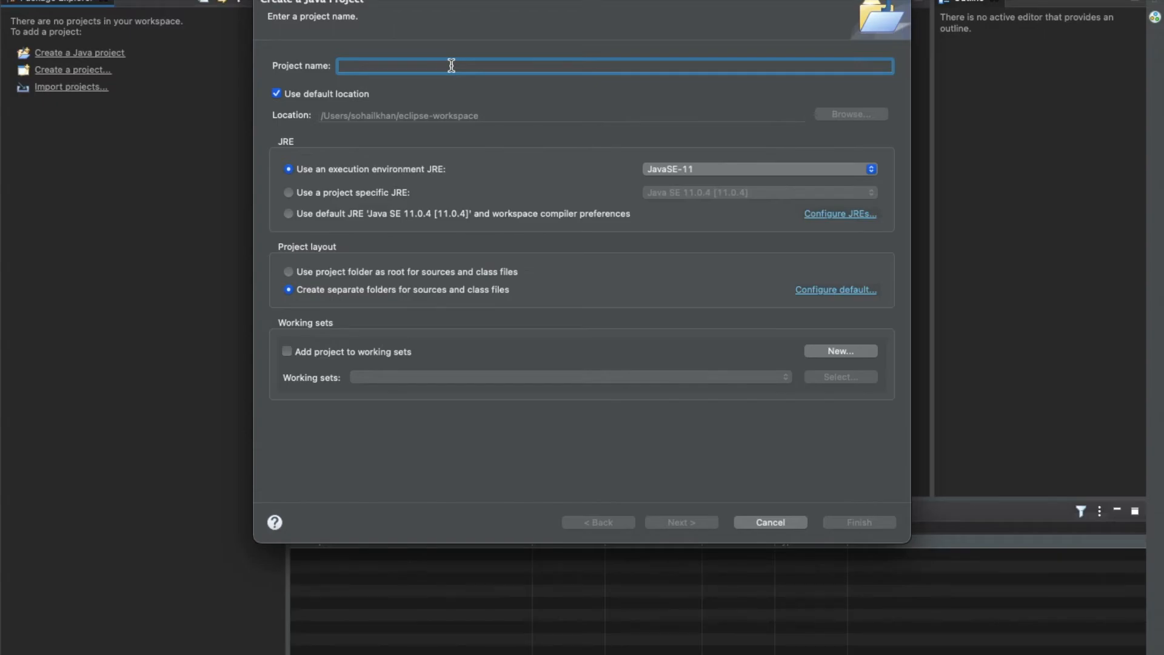
pyautogui.write('est')
pyautogui.press('BackSpace')
pyautogui.press('BackSpace')
pyautogui.press('BackSpace')
pyautogui.write('test')
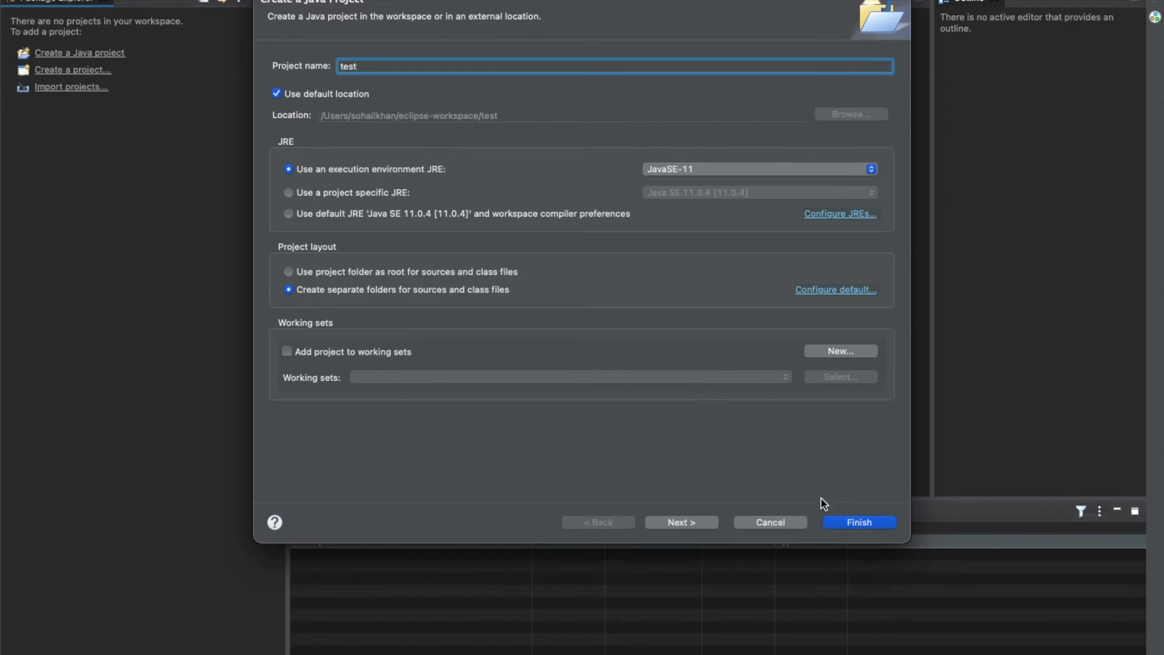
pyautogui.click(842, 522)
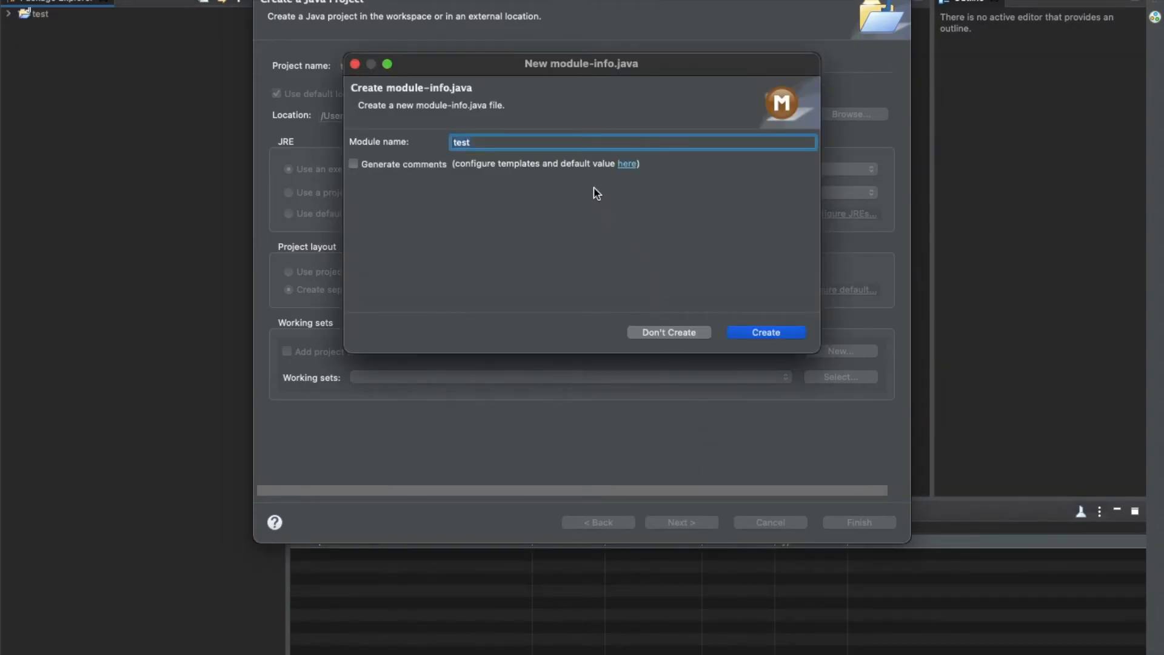
pyautogui.click(685, 335)
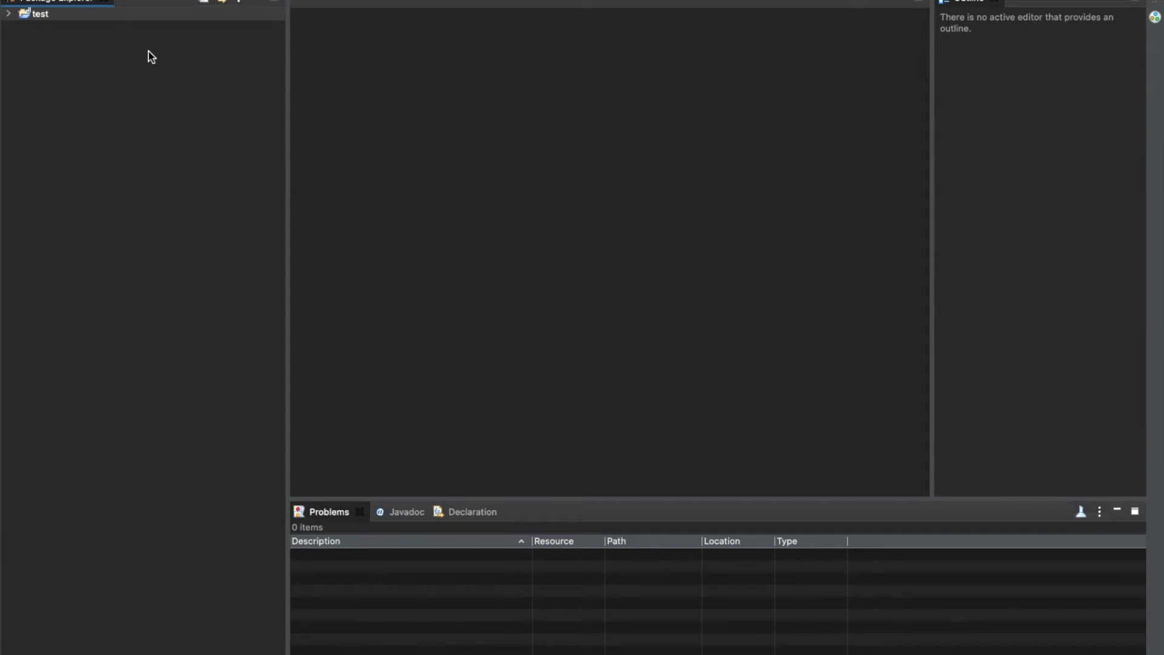
# Expand the test project and add a class named helloworld to its src folder, with a public static void main stub
pyautogui.click(123, 17)
pyautogui.doubleClick(124, 19)
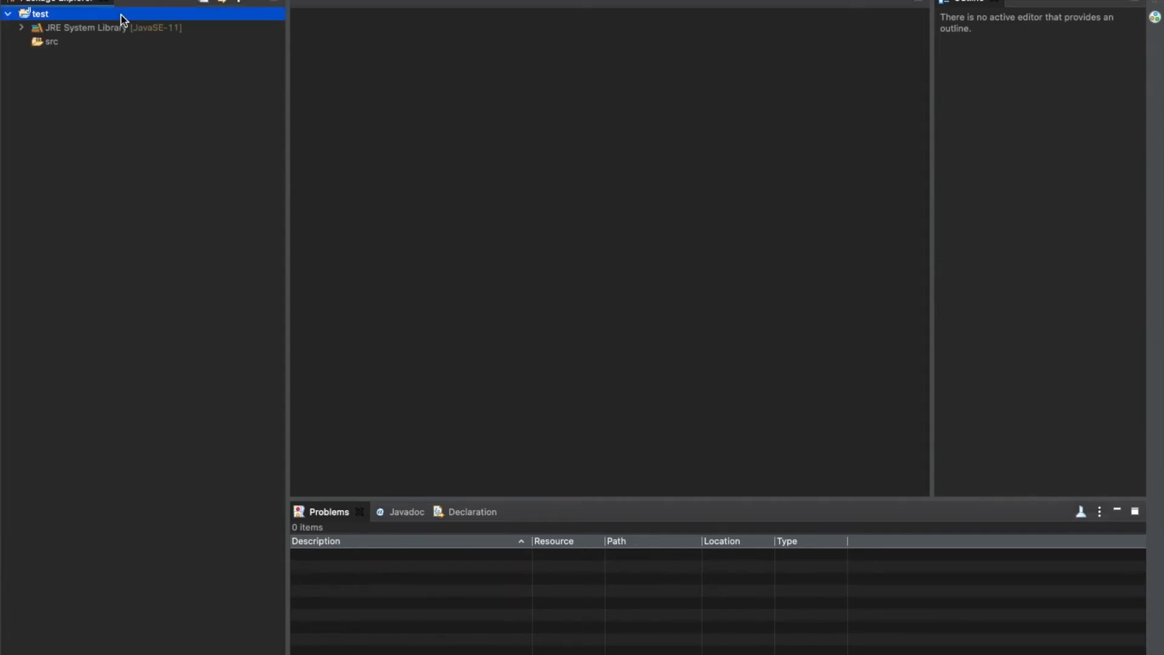
pyautogui.rightClick(53, 43)
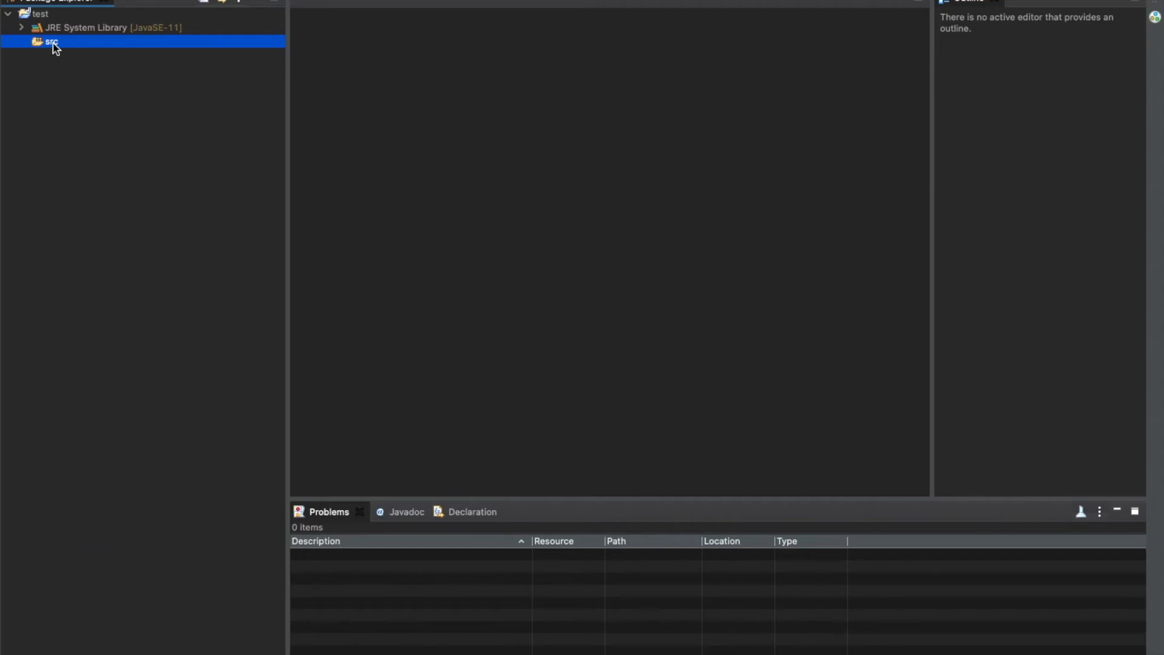
pyautogui.moveTo(174, 54)
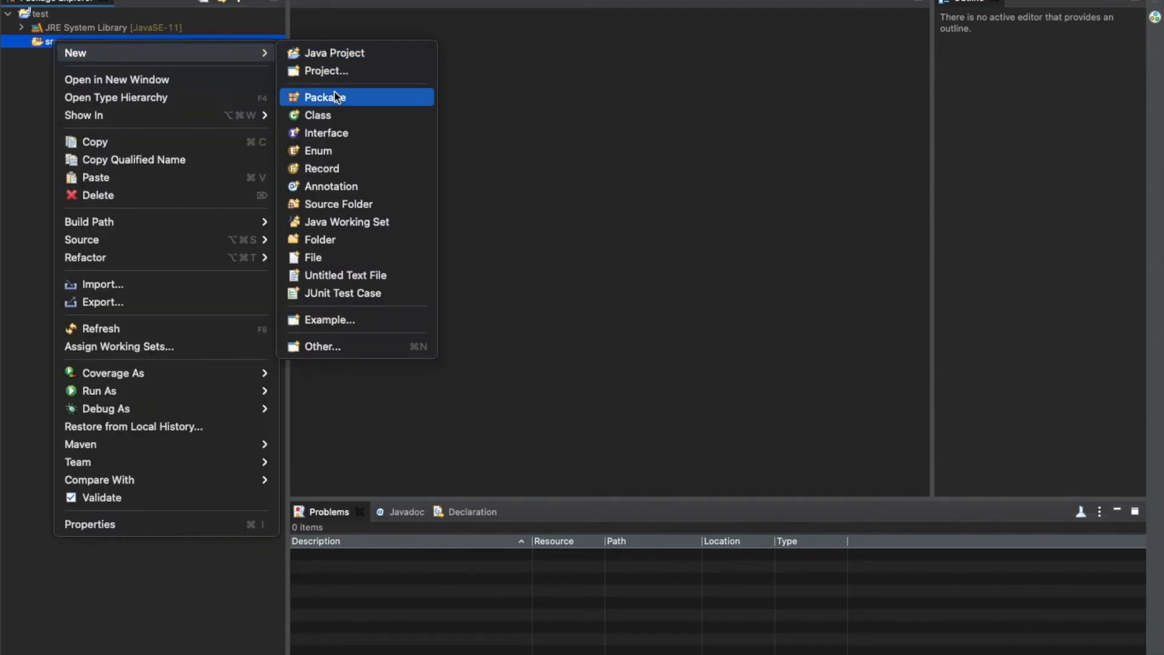
pyautogui.click(332, 115)
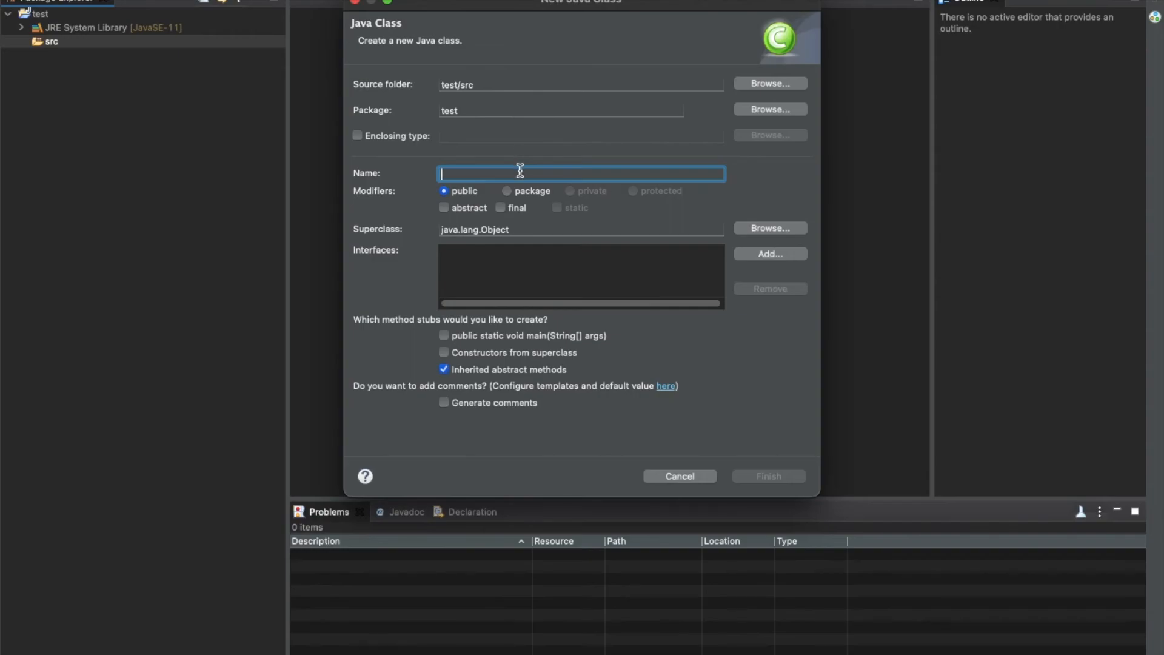
pyautogui.write('hellow')
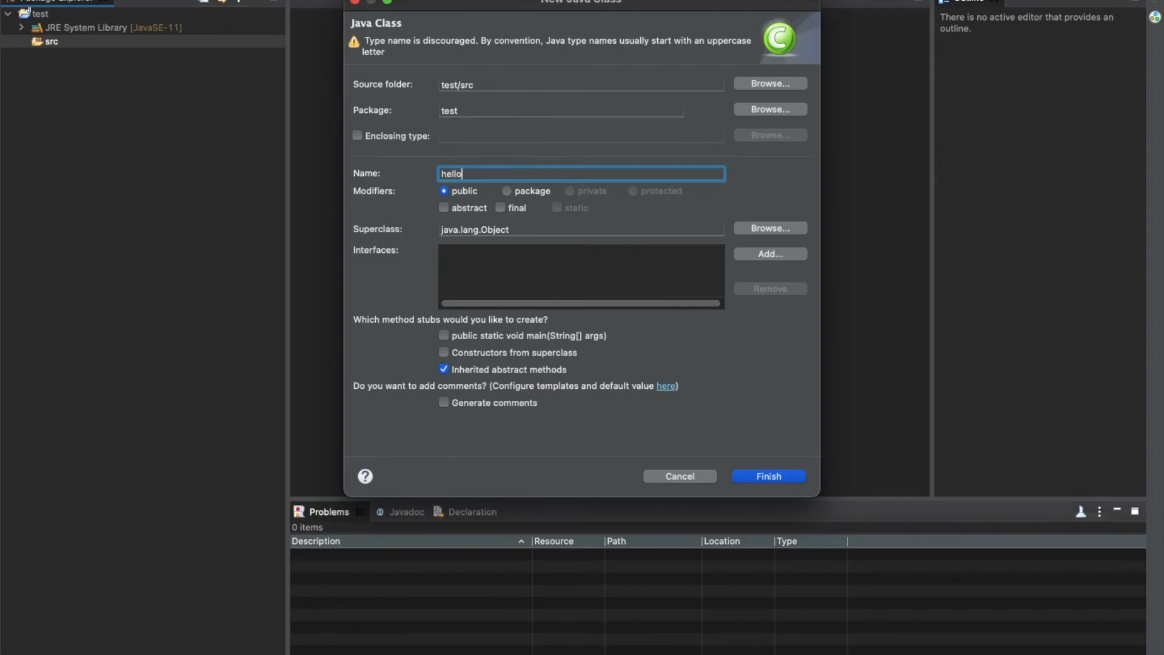
pyautogui.write('orld')
pyautogui.click(443, 335)
pyautogui.click(775, 476)
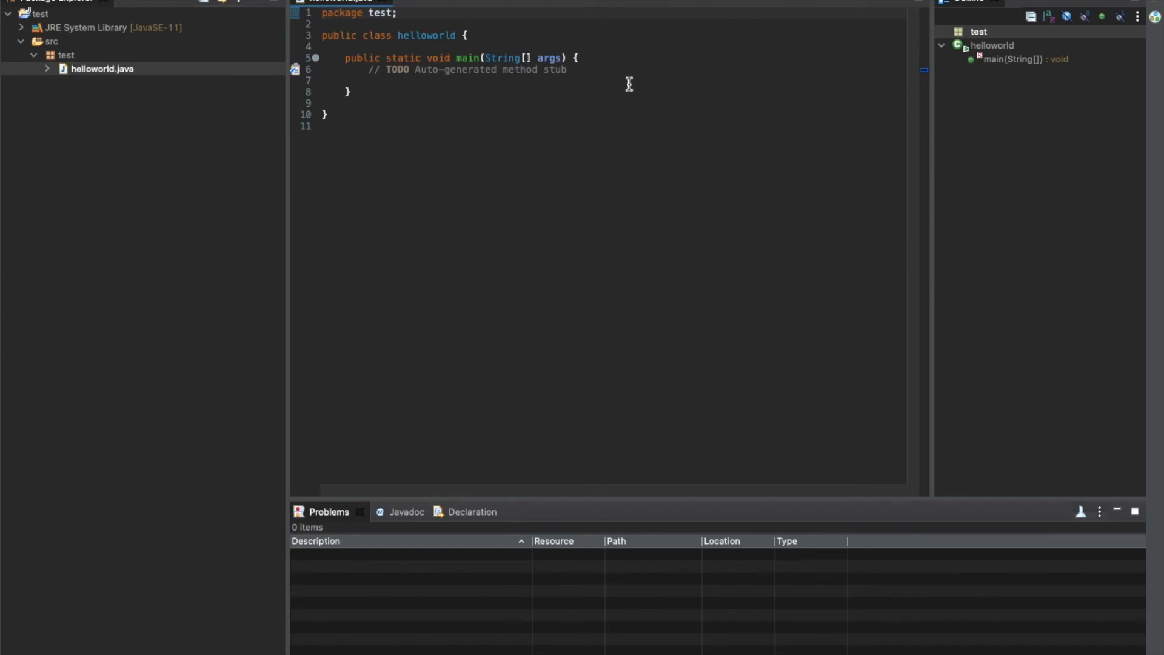
# Add the statement System.out.print("Hello world"); below the TODO comment in the main method
pyautogui.click(591, 66)
pyautogui.press('Return')
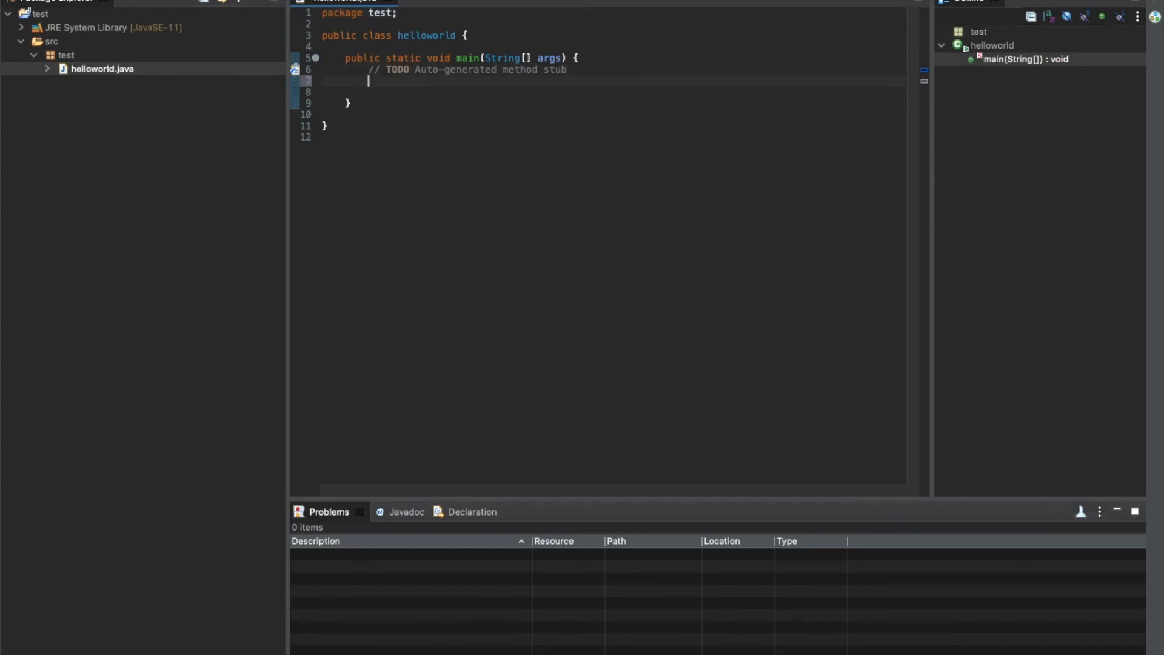
pyautogui.write('System.')
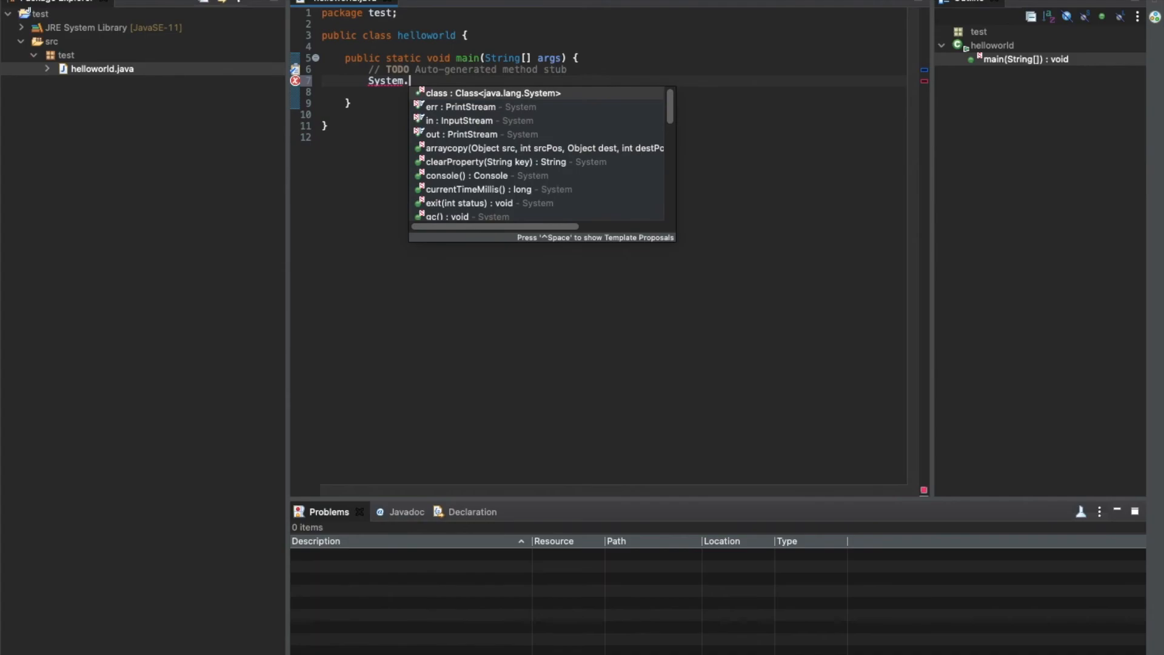
pyautogui.write('out.')
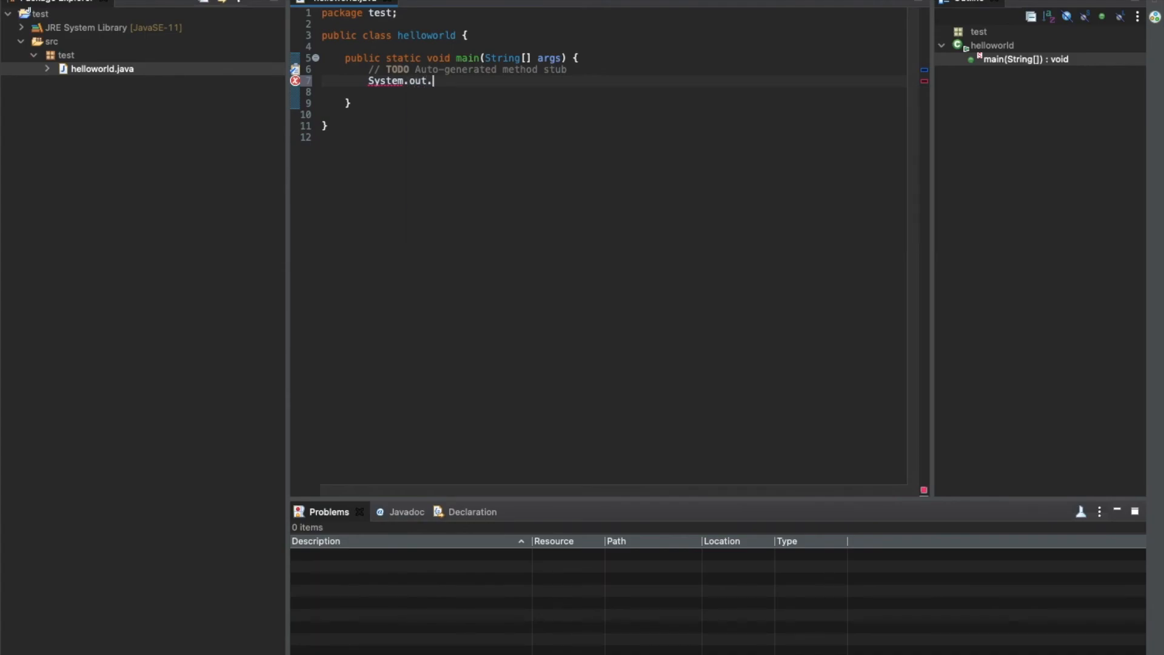
pyautogui.write('print')
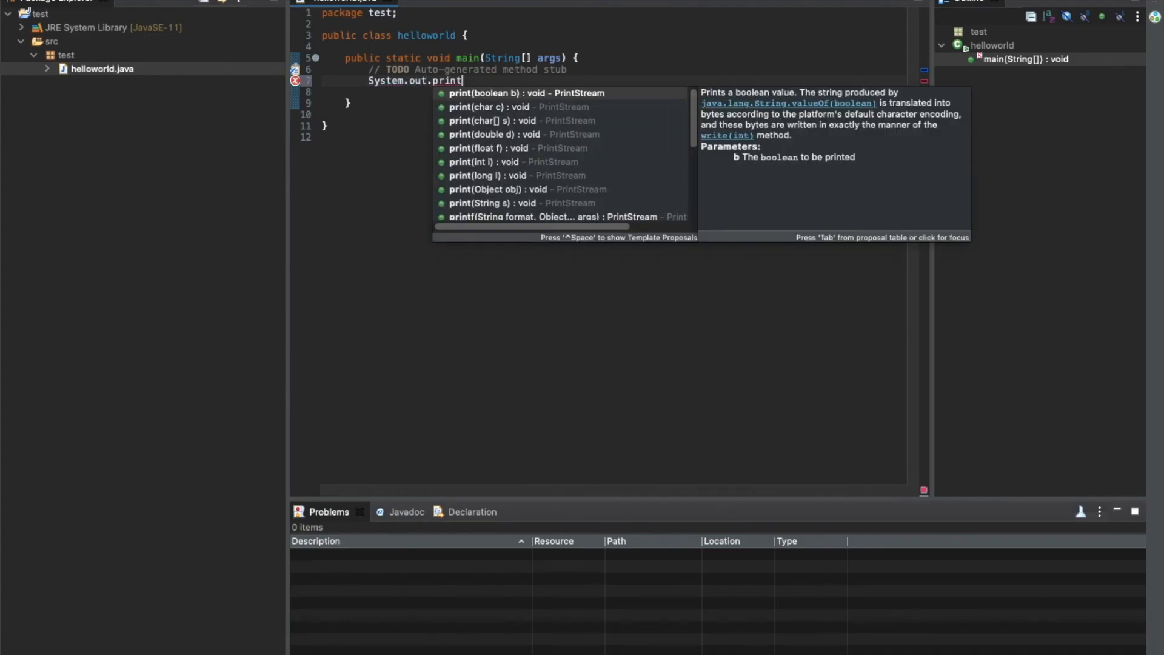
pyautogui.press('Return')
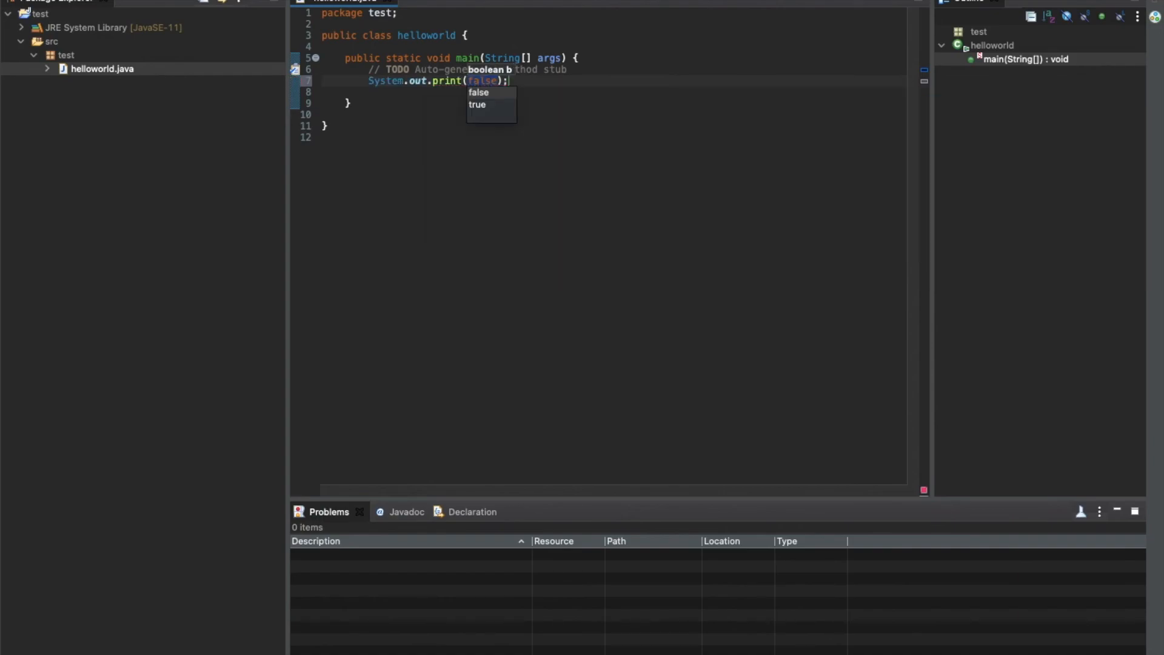
pyautogui.press('BackSpace')
pyautogui.write('"')
pyautogui.write('Hello ')
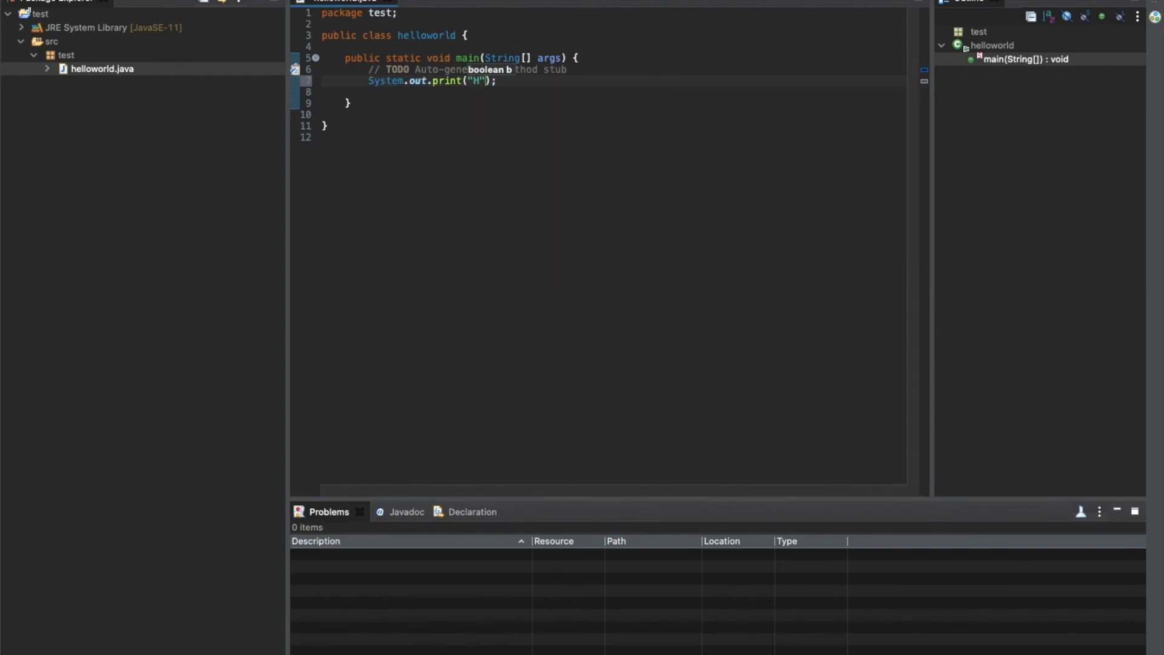
pyautogui.write('world"')
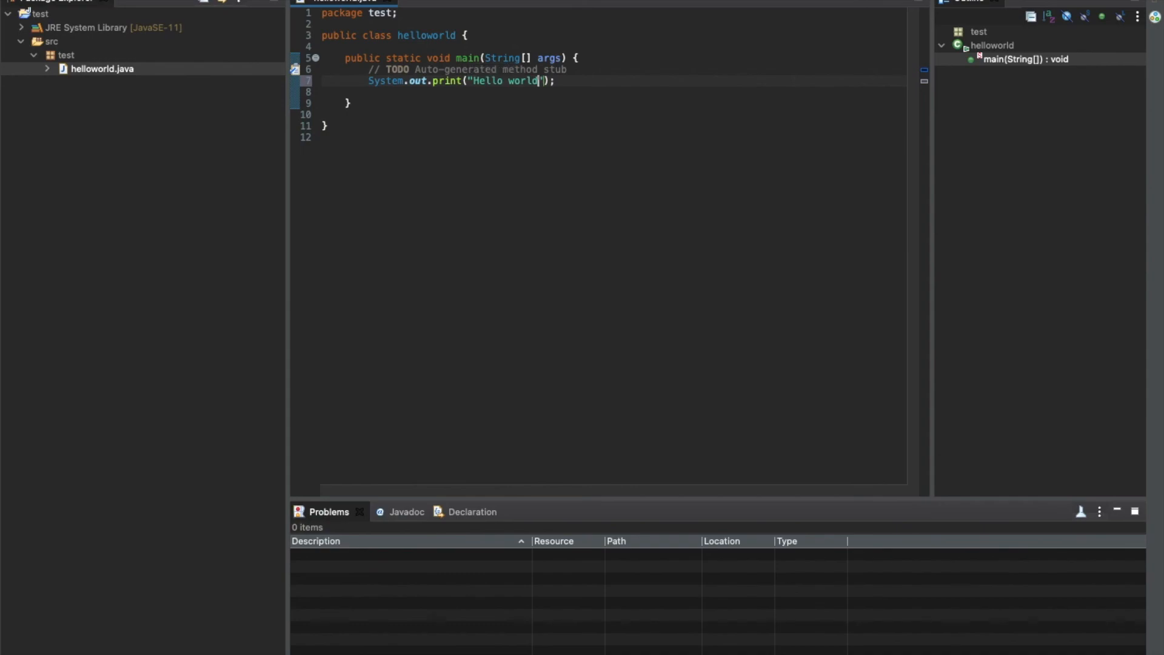
# Run the helloworld program, saving helloworld.java before launch, and check its console output
pyautogui.click(219, 0)
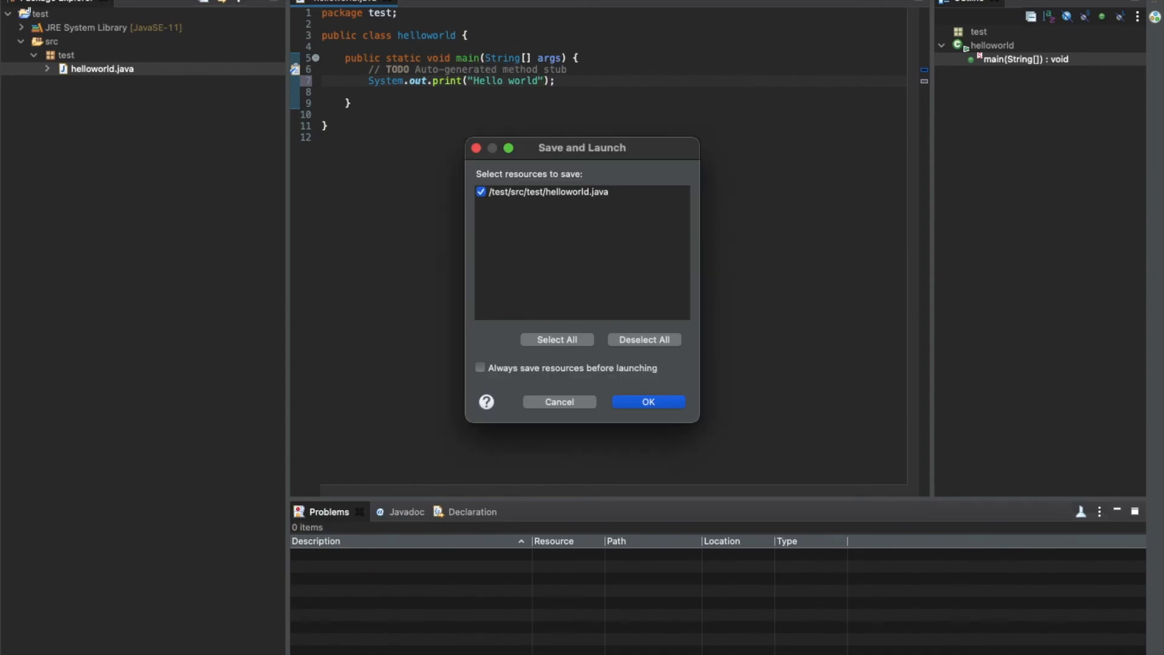
pyautogui.click(648, 403)
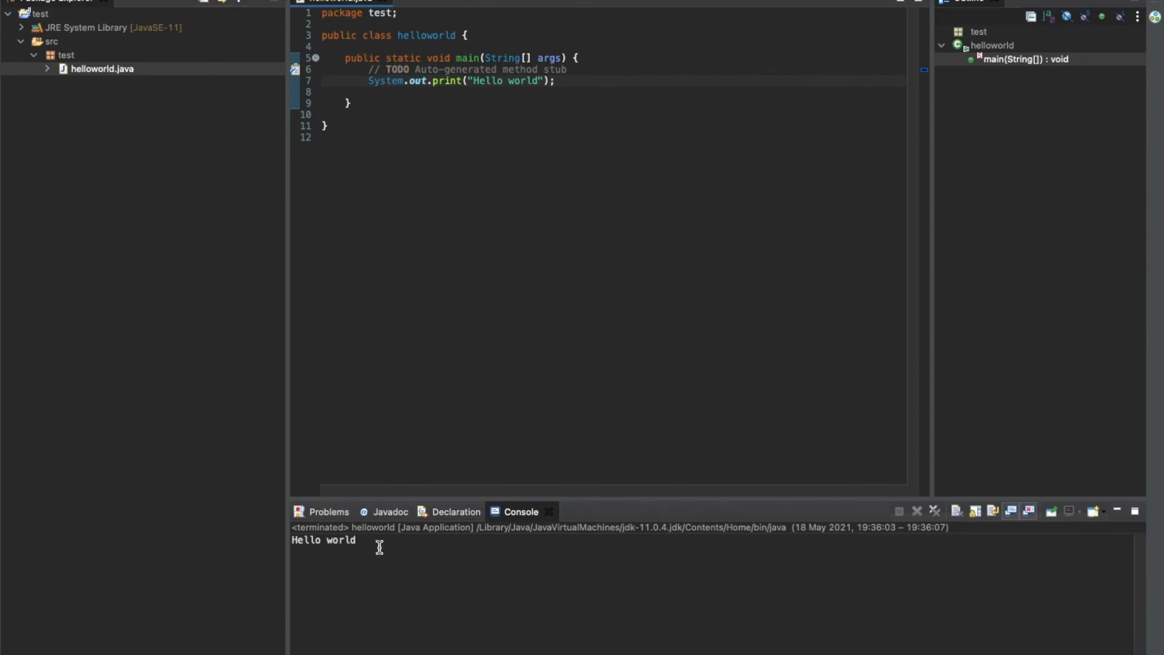
pyautogui.moveTo(378, 548); pyautogui.dragTo(470, 567)
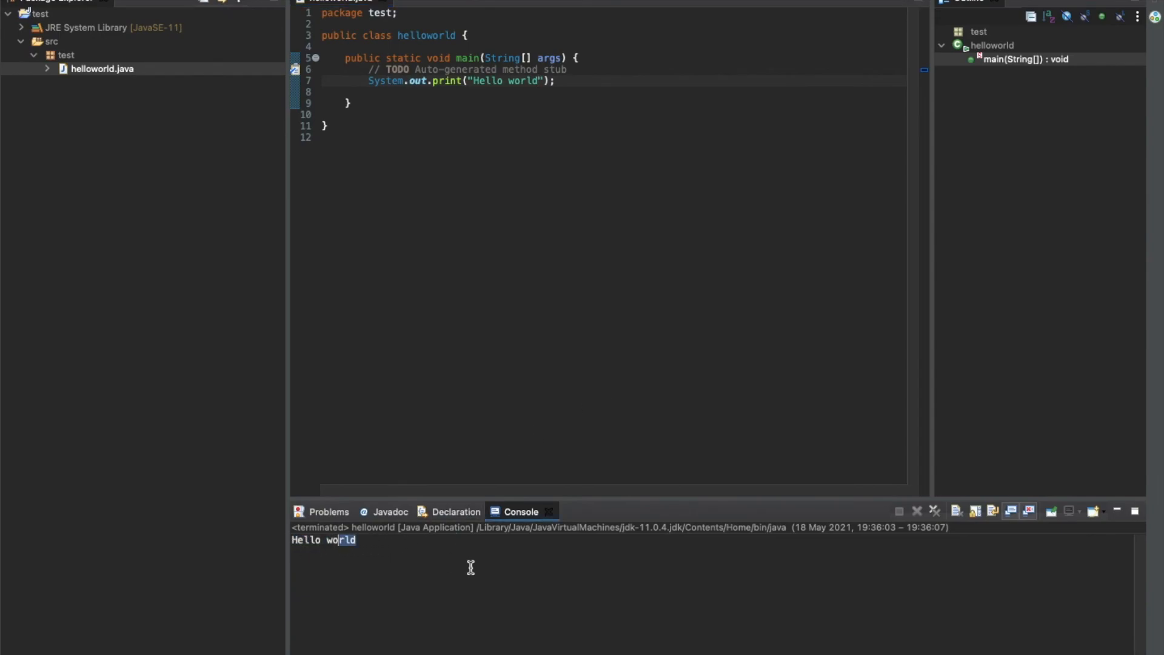